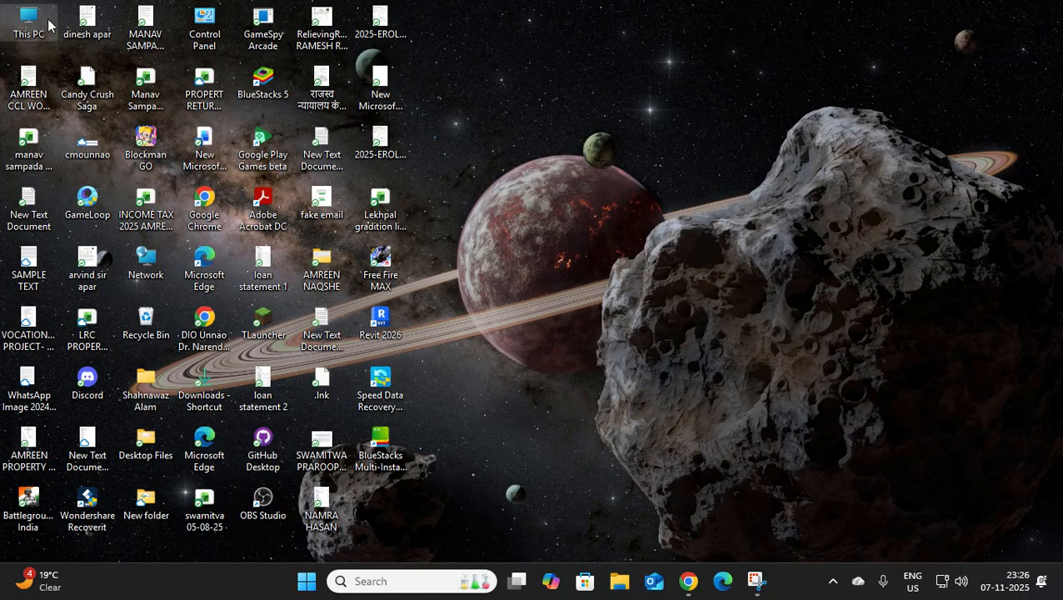
# Open the Word document Example 1 from the Demo File folder on Local Disk (D:).
pyautogui.doubleClick(48, 25)
pyautogui.doubleClick(451, 155)
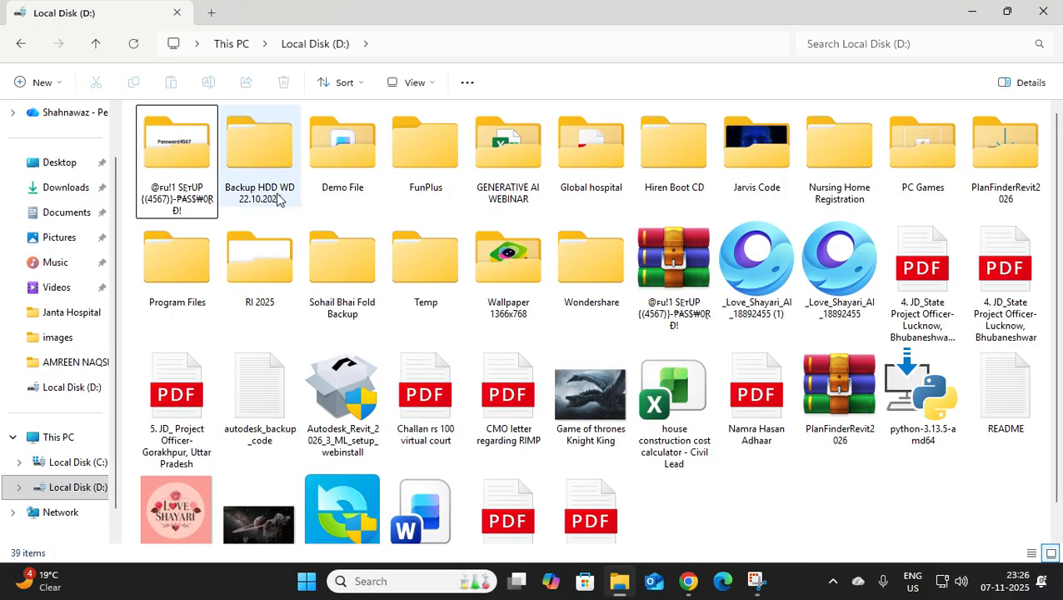
pyautogui.doubleClick(351, 159)
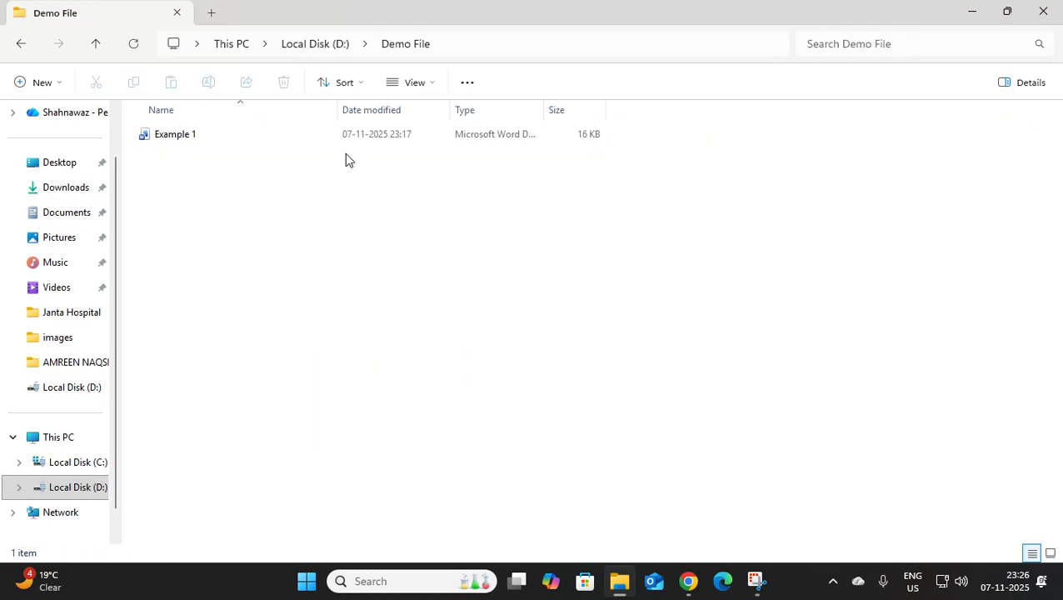
pyautogui.click(180, 139)
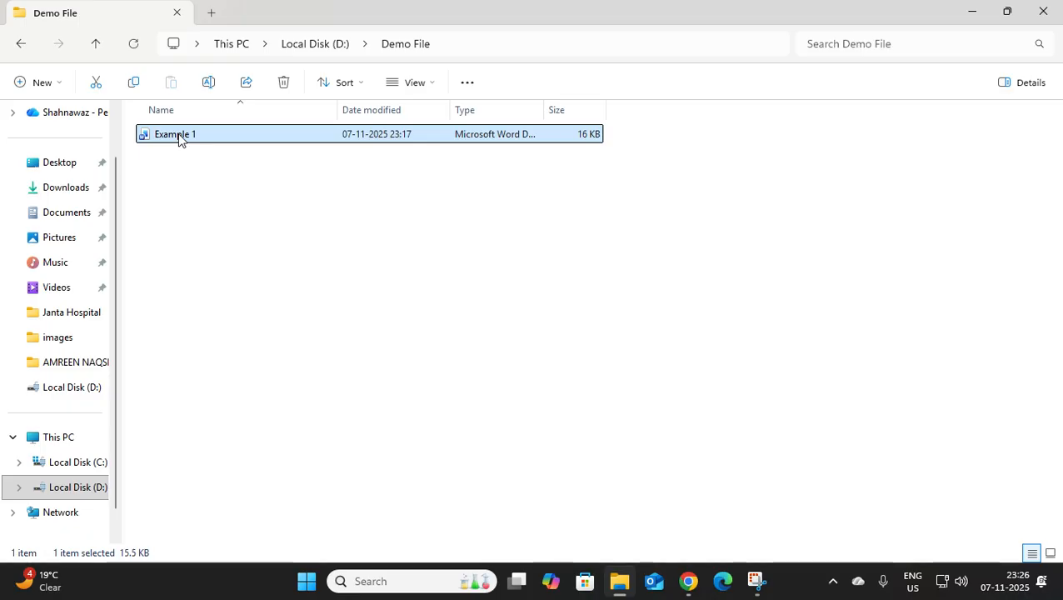
pyautogui.doubleClick(180, 139)
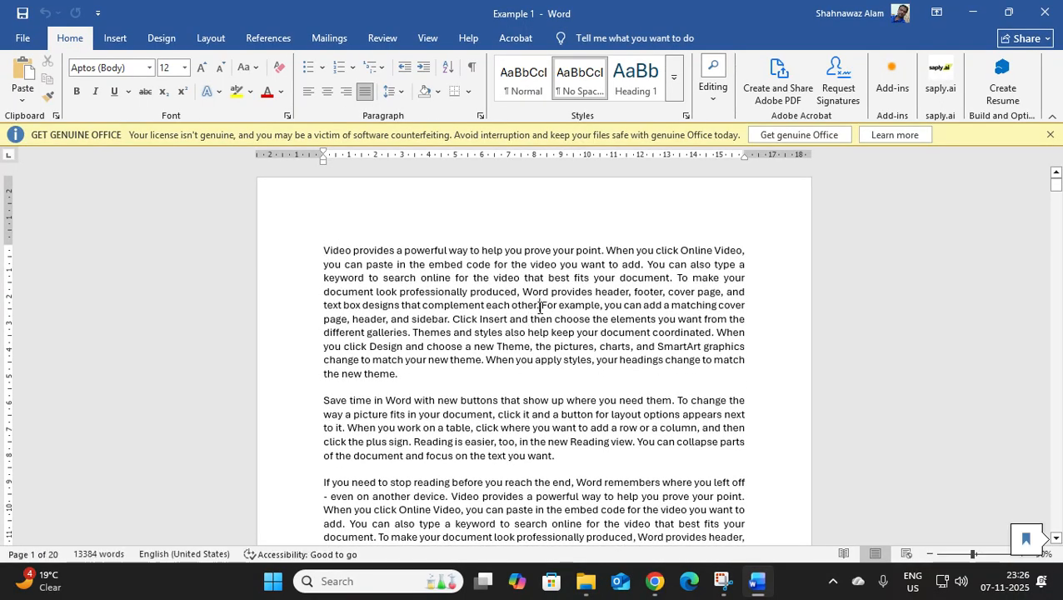
# Look through the first four pages of the document and examine its file name in the window title.
pyautogui.scroll(-10, 538, 324)
pyautogui.scroll(-15, 546, 325)
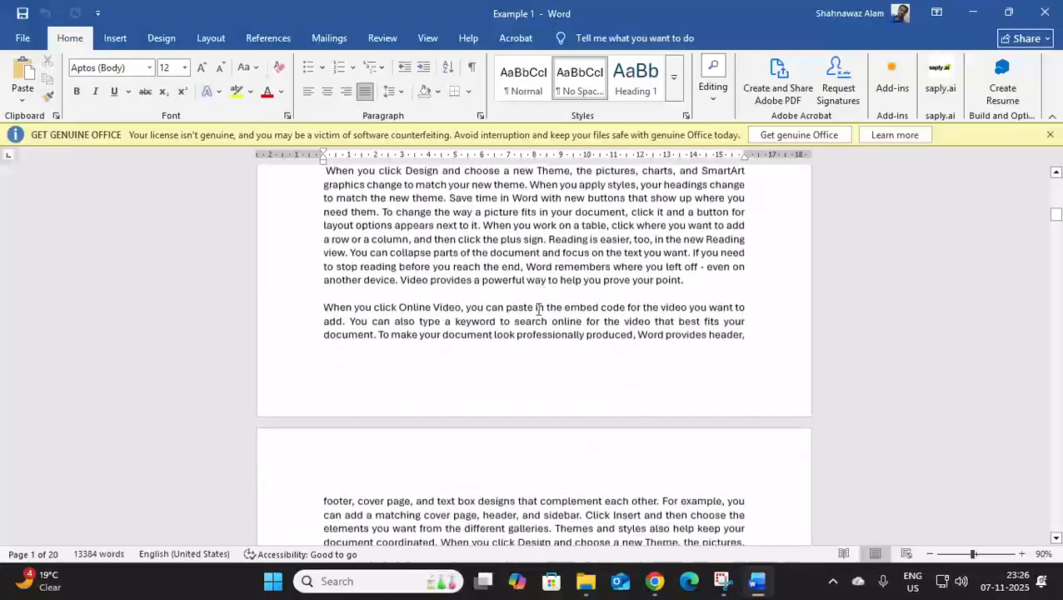
pyautogui.scroll(-5, 548, 307)
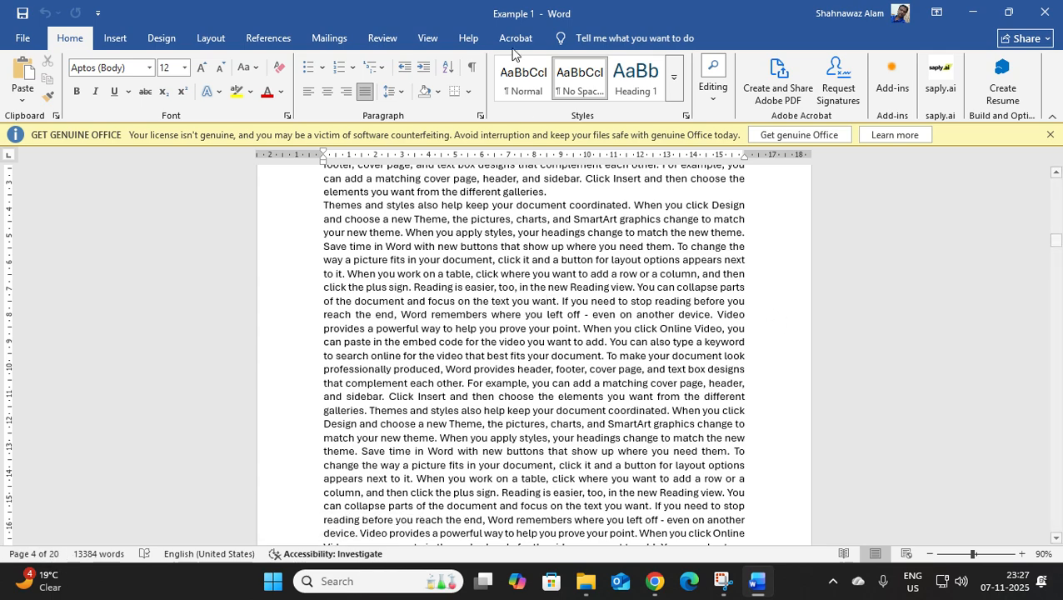
pyautogui.click(560, 12)
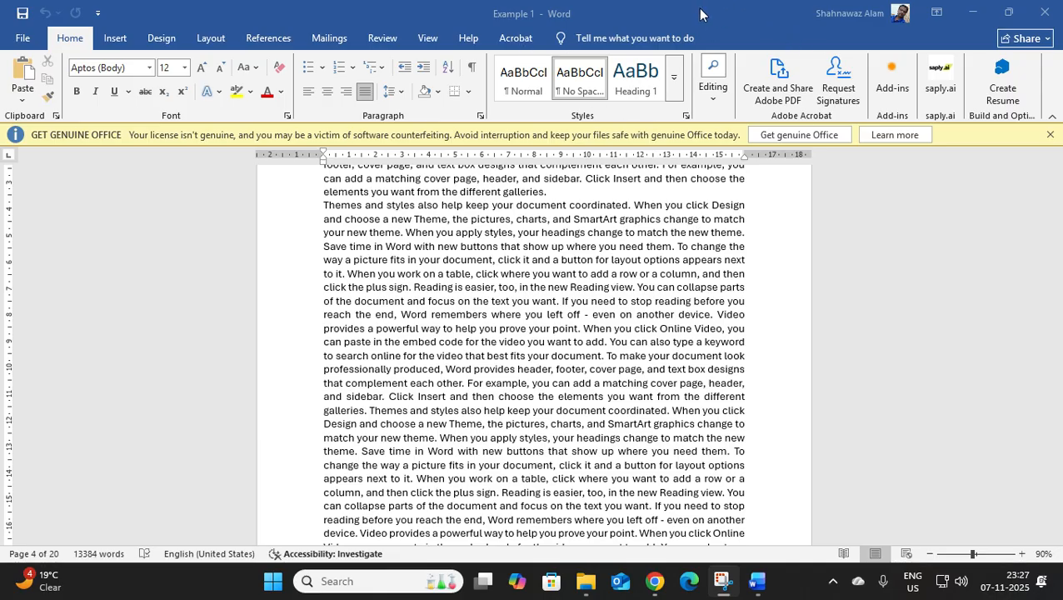
pyautogui.click(1008, 12)
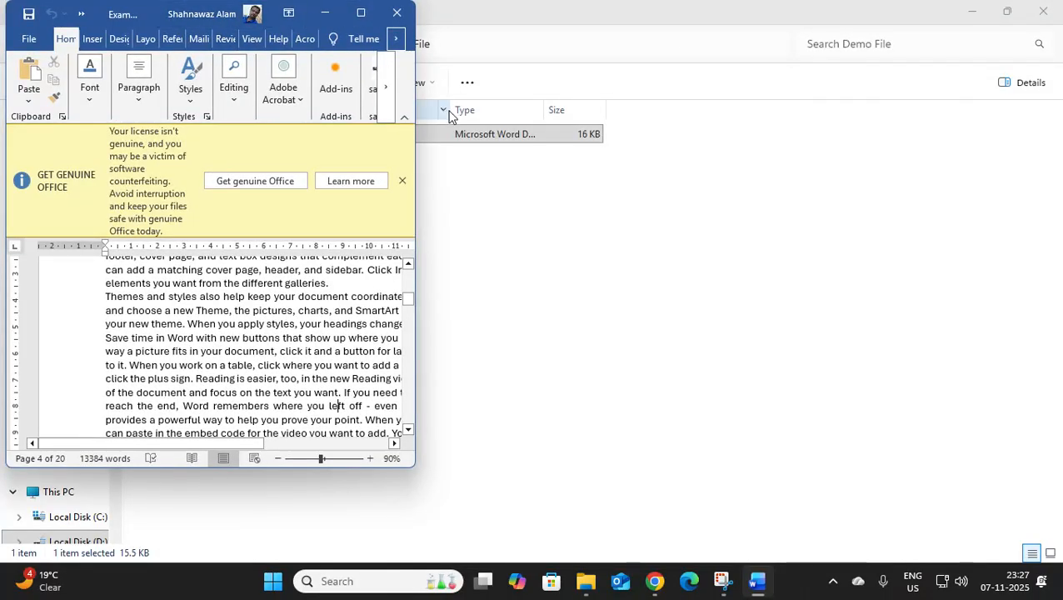
pyautogui.moveTo(417, 401); pyautogui.dragTo(685, 423)
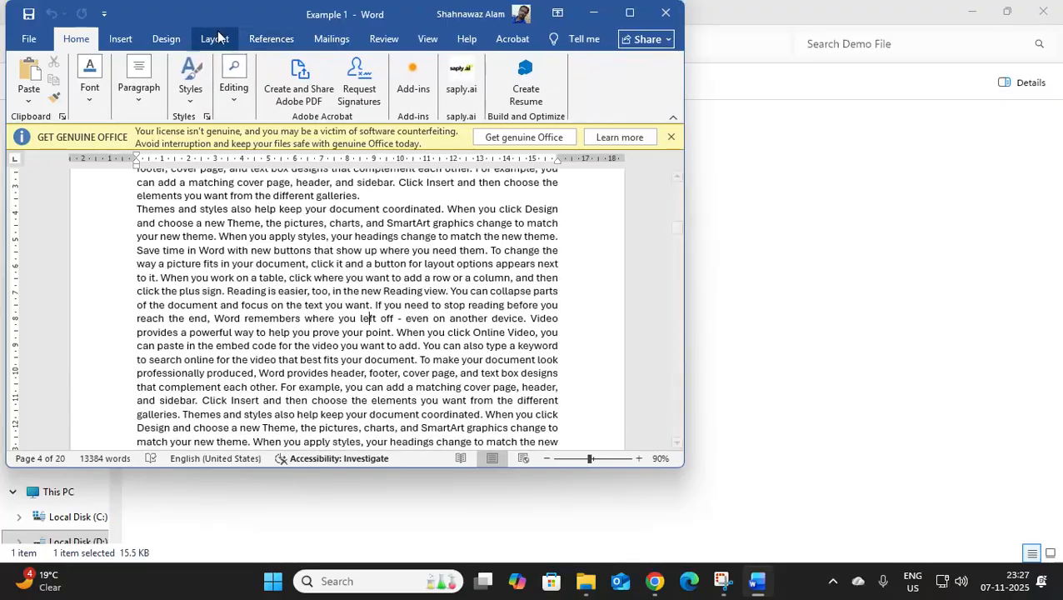
pyautogui.doubleClick(304, 16)
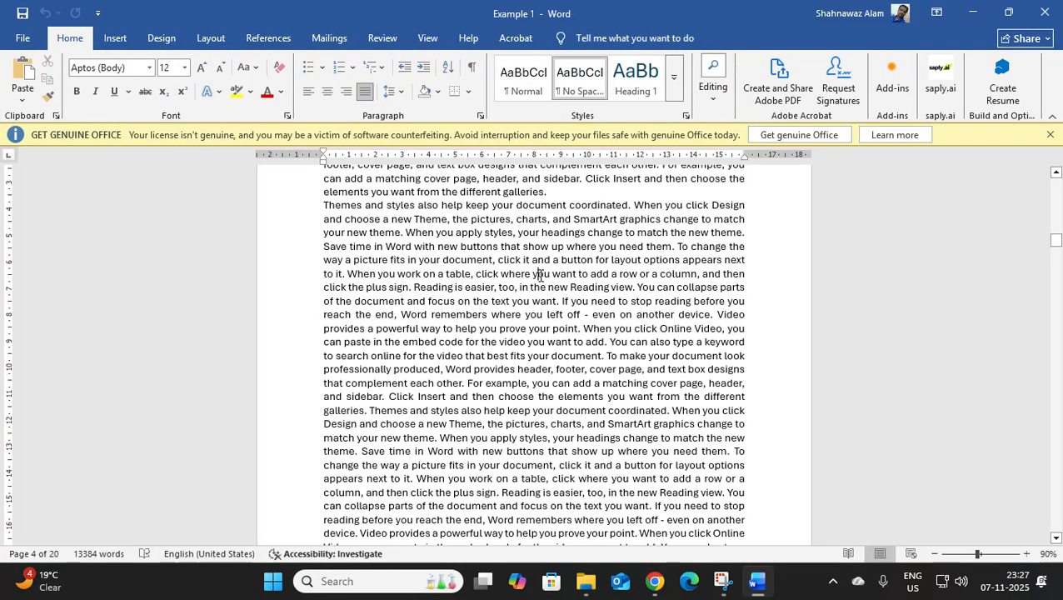
pyautogui.scroll(10, 558, 277)
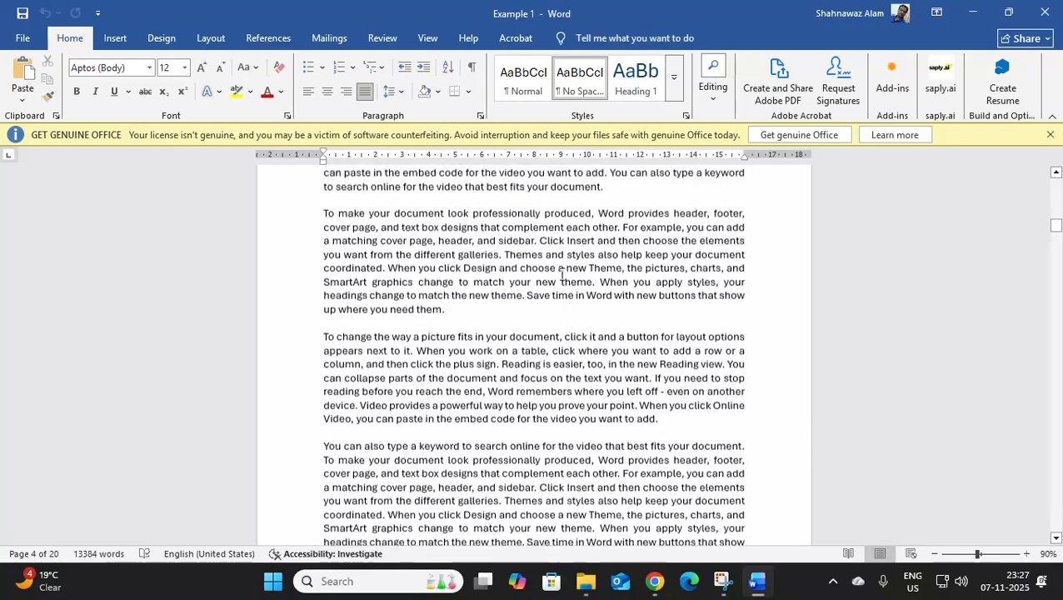
pyautogui.scroll(10, 563, 277)
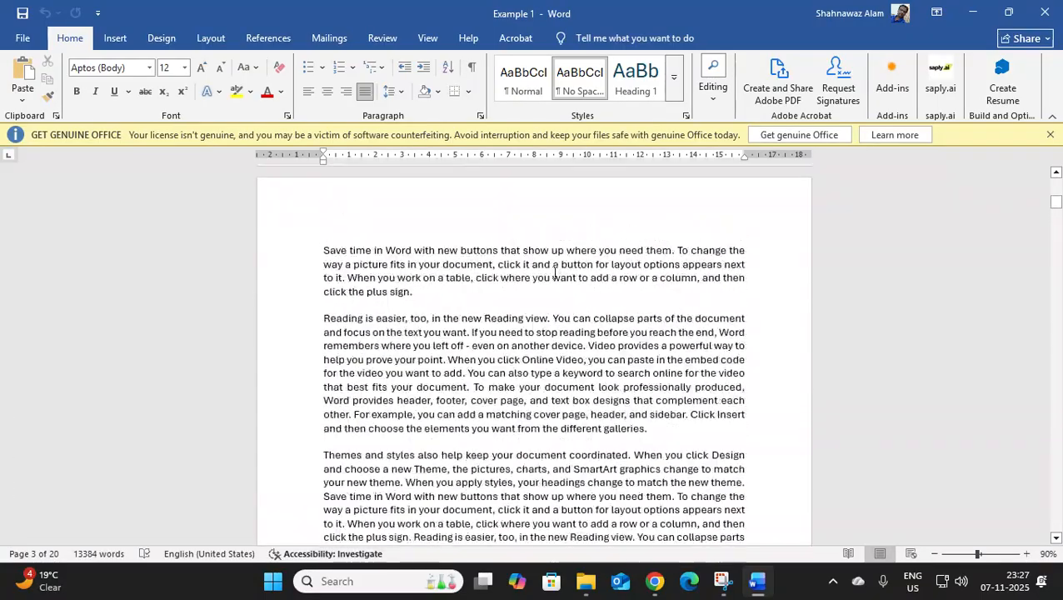
pyautogui.scroll(12, 556, 272)
pyautogui.scroll(6, 539, 261)
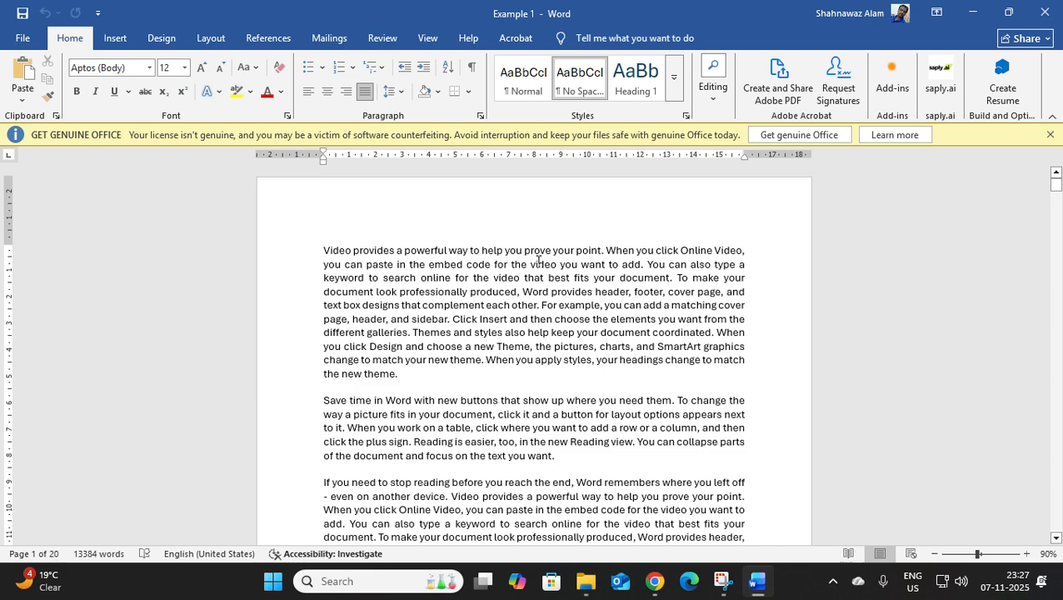
pyautogui.click(441, 40)
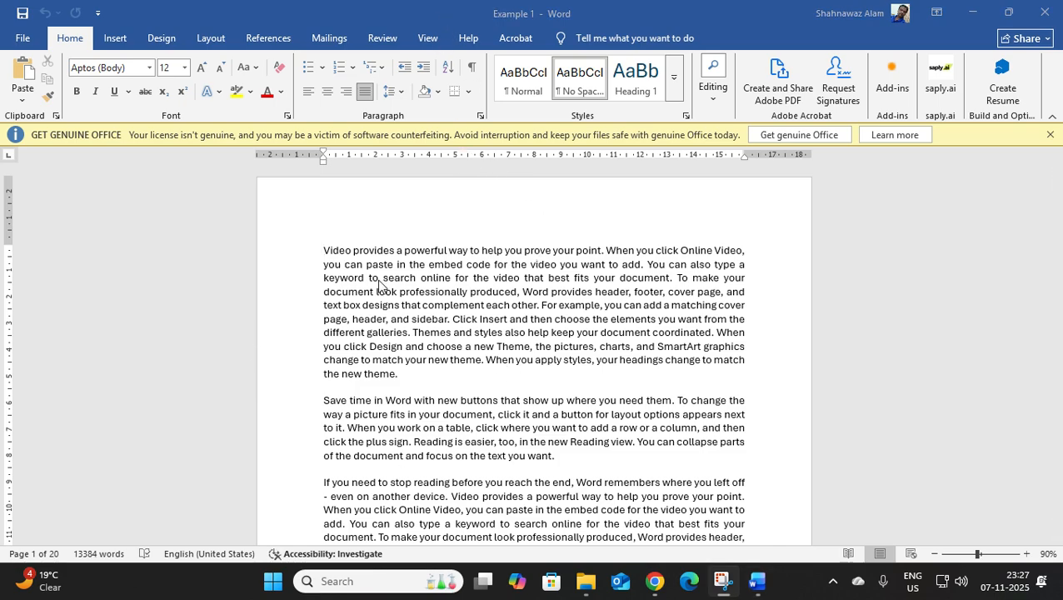
pyautogui.click(514, 287)
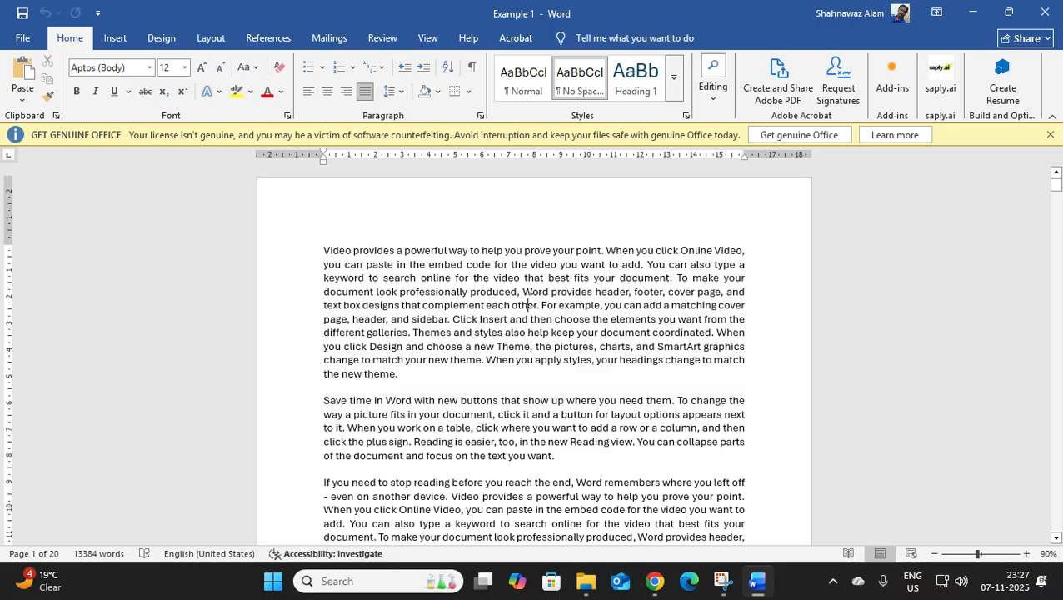
# Open the document's footer for editing without applying a built-in footer design.
pyautogui.click(119, 44)
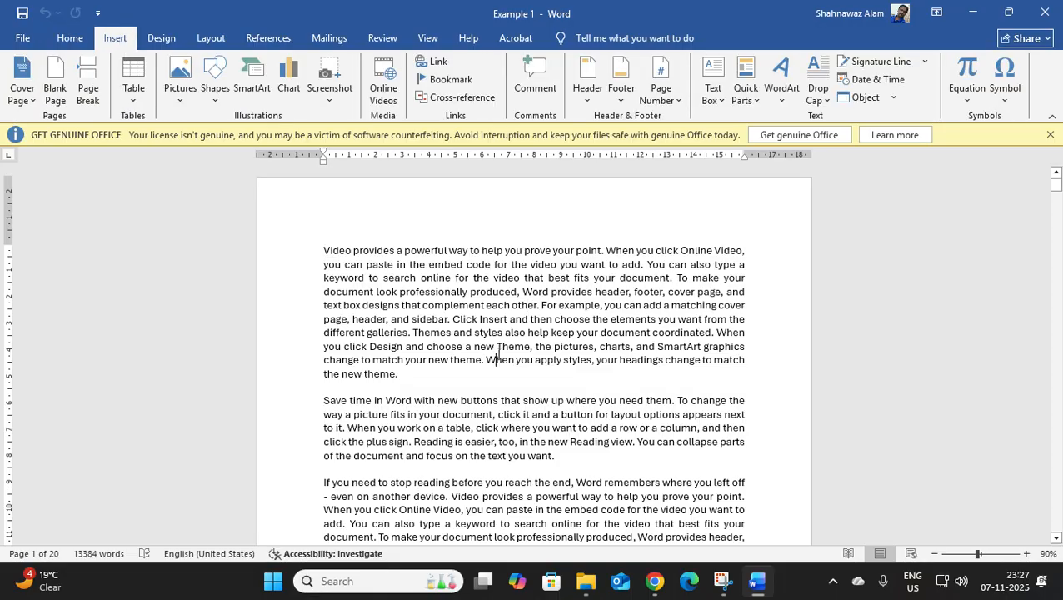
pyautogui.scroll(-10, 489, 361)
pyautogui.scroll(-1, 489, 362)
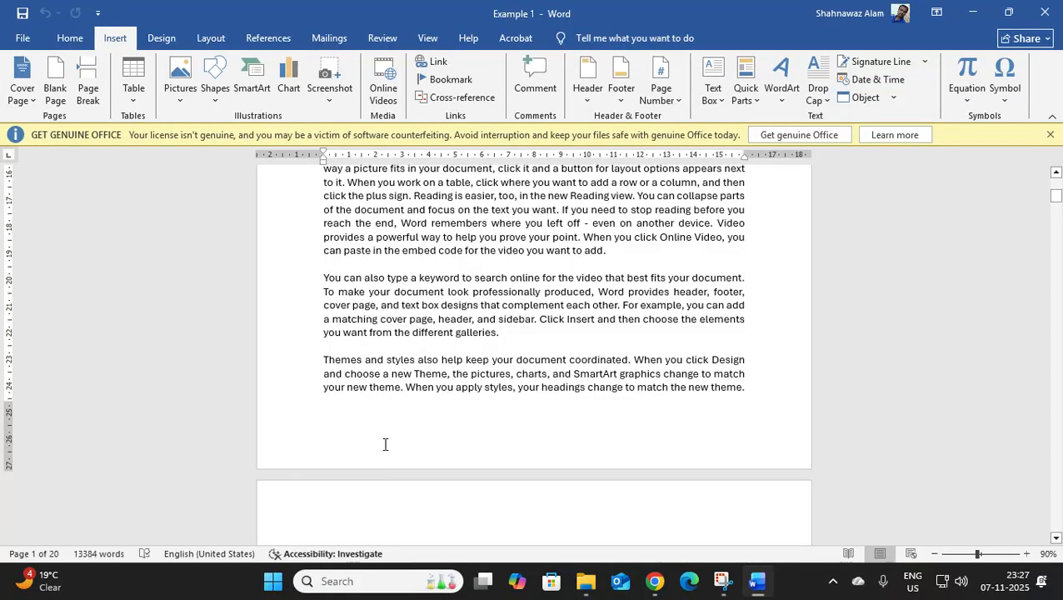
pyautogui.scroll(1, 385, 443)
pyautogui.scroll(-10, 392, 437)
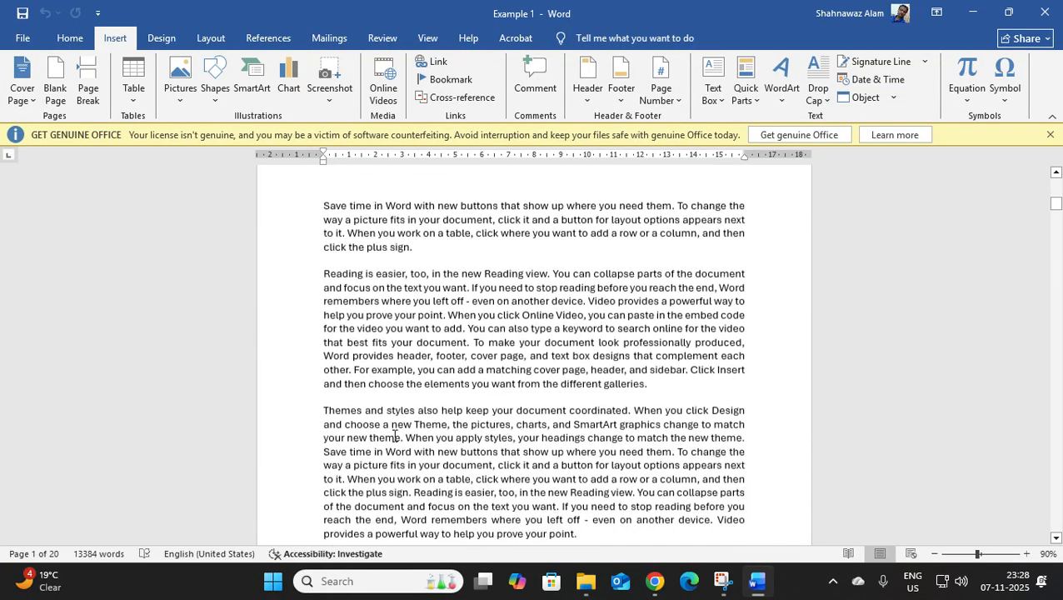
pyautogui.scroll(-20, 397, 429)
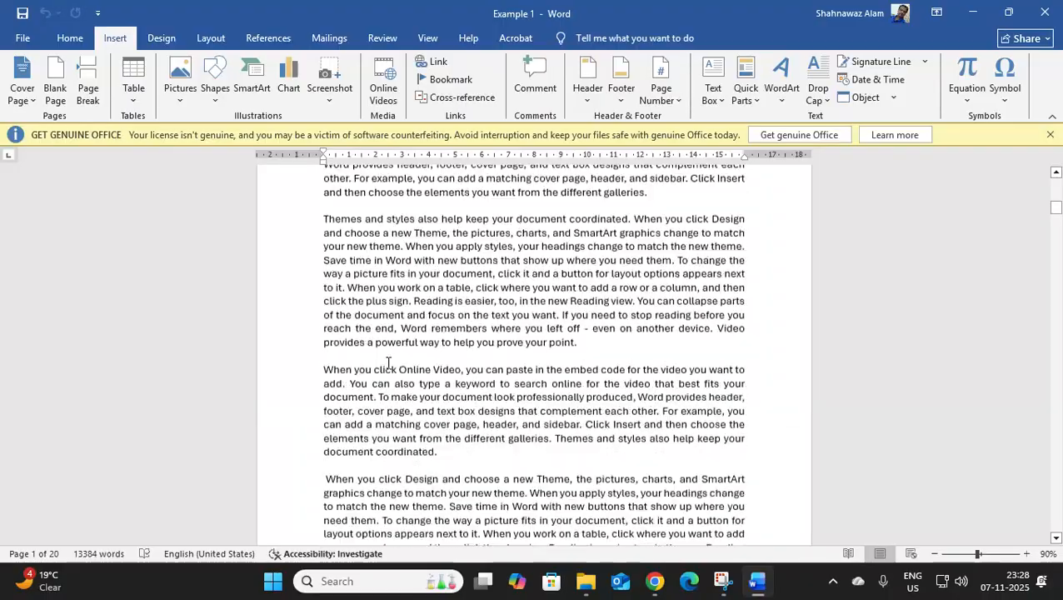
pyautogui.scroll(10, 396, 356)
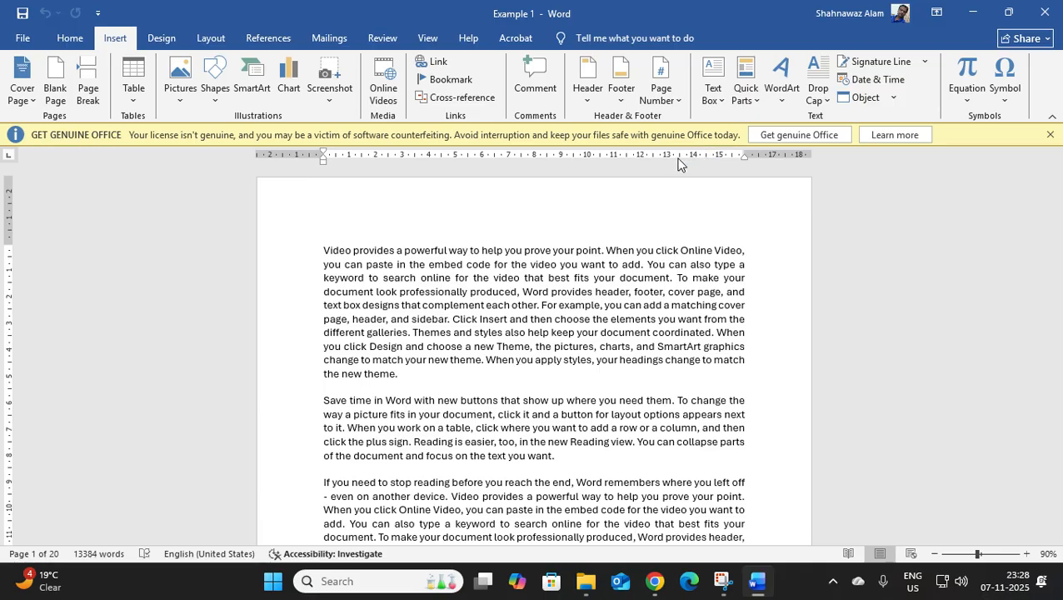
pyautogui.click(616, 103)
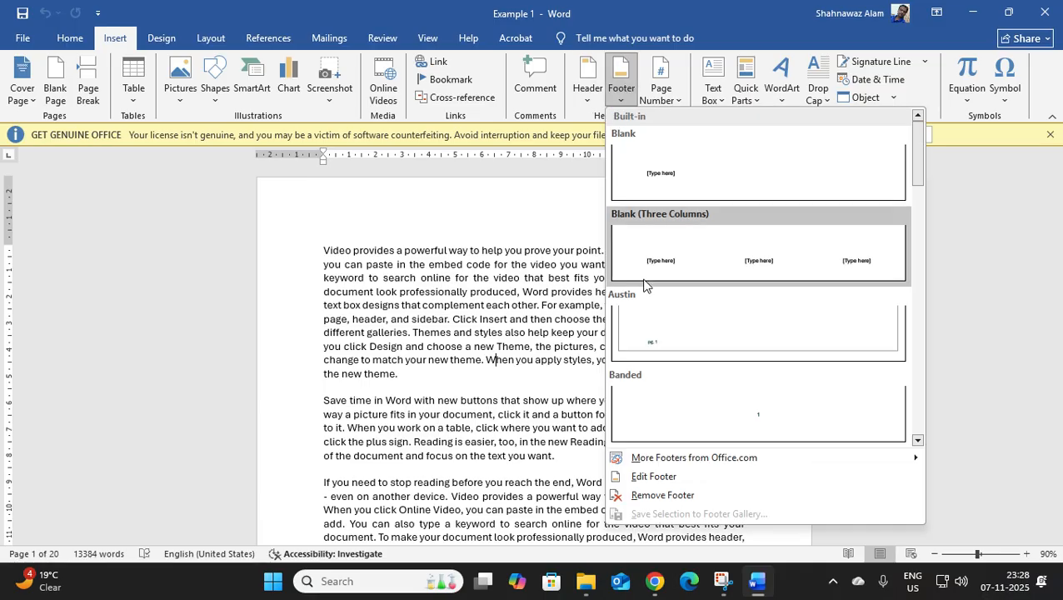
pyautogui.click(680, 479)
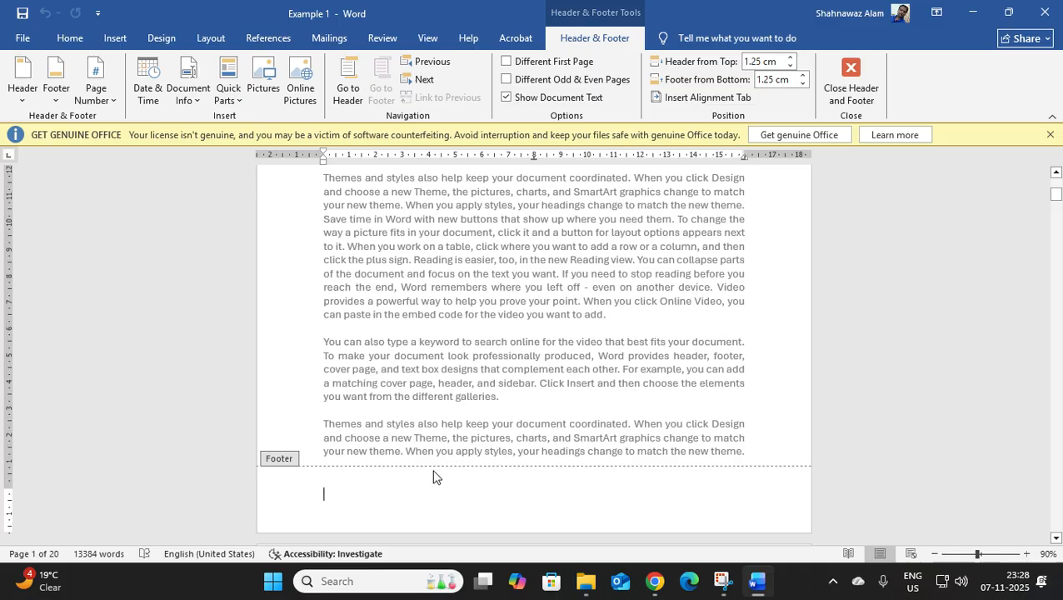
pyautogui.doubleClick(432, 493)
pyautogui.press('Tab')
pyautogui.press('BackSpace')
pyautogui.press('BackSpace')
pyautogui.press('alt')
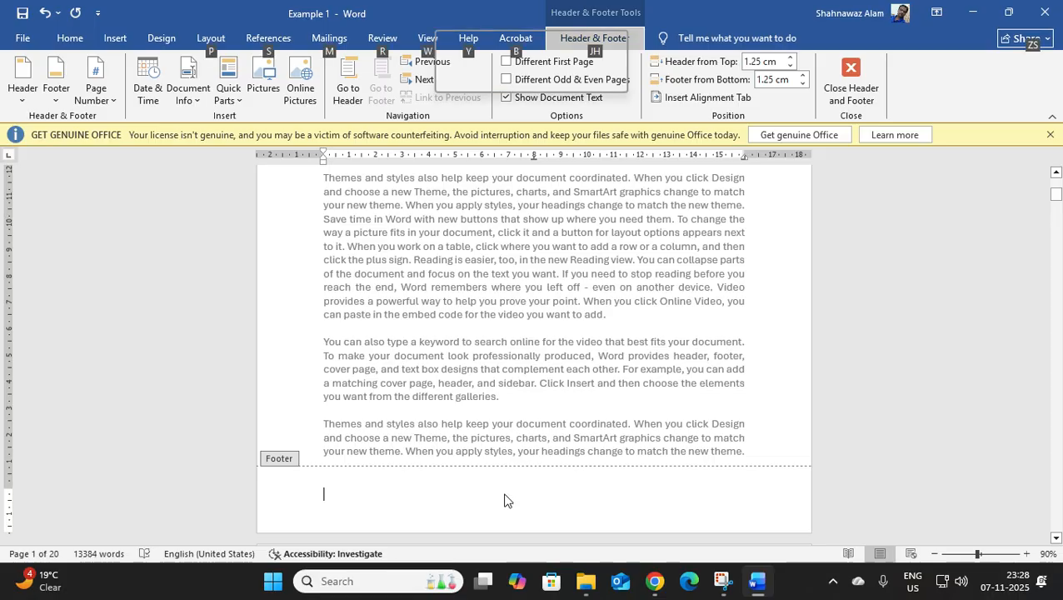
pyautogui.press('a')
pyautogui.press('alt')
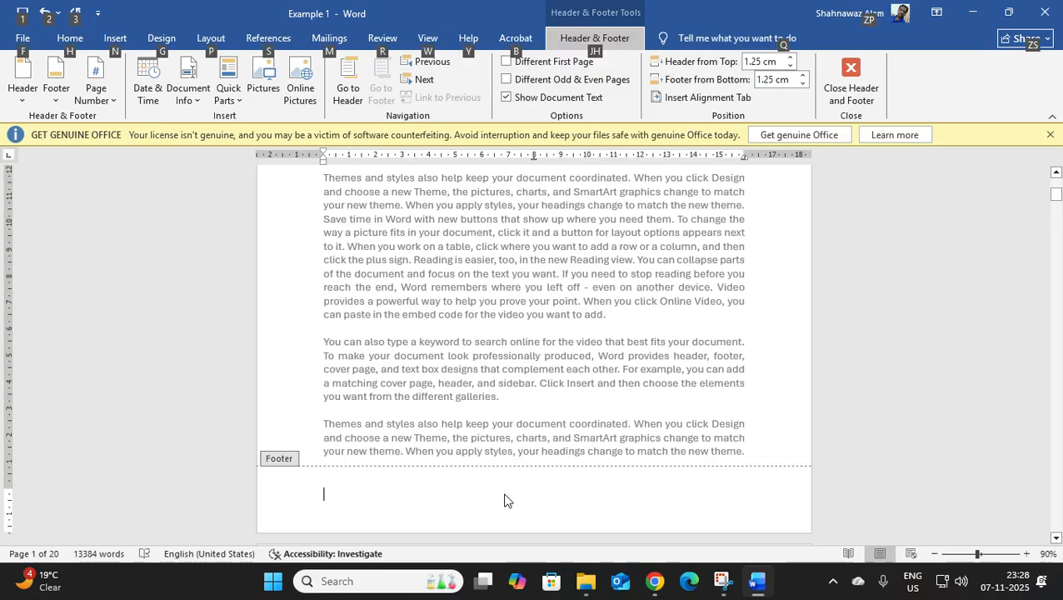
pyautogui.press('o')
pyautogui.press('Escape')
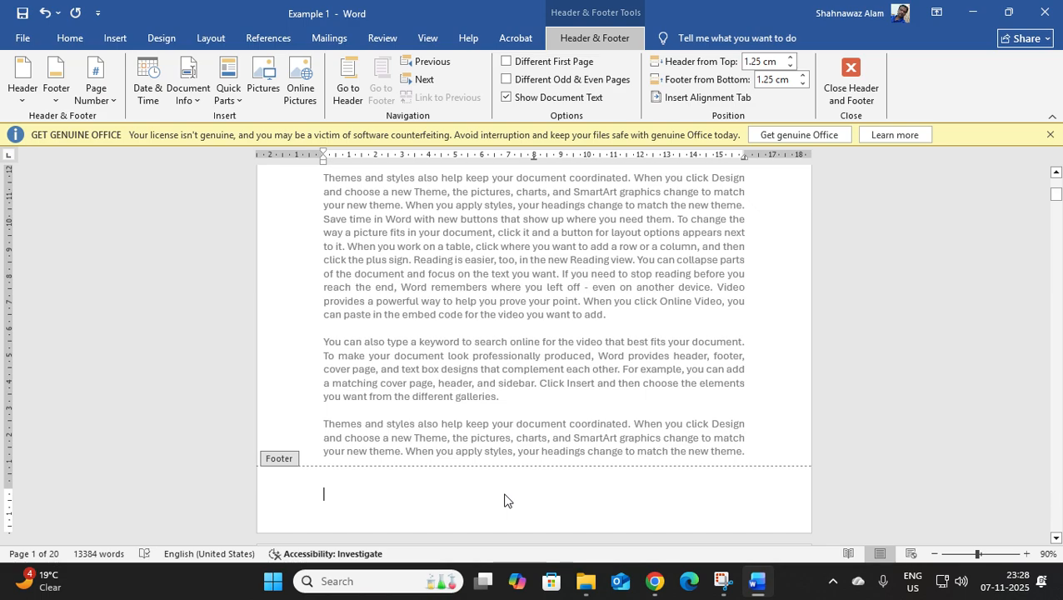
# Clear all tab stops from the footer paragraph.
pyautogui.press('alt')
pyautogui.press('o')
pyautogui.press('t')
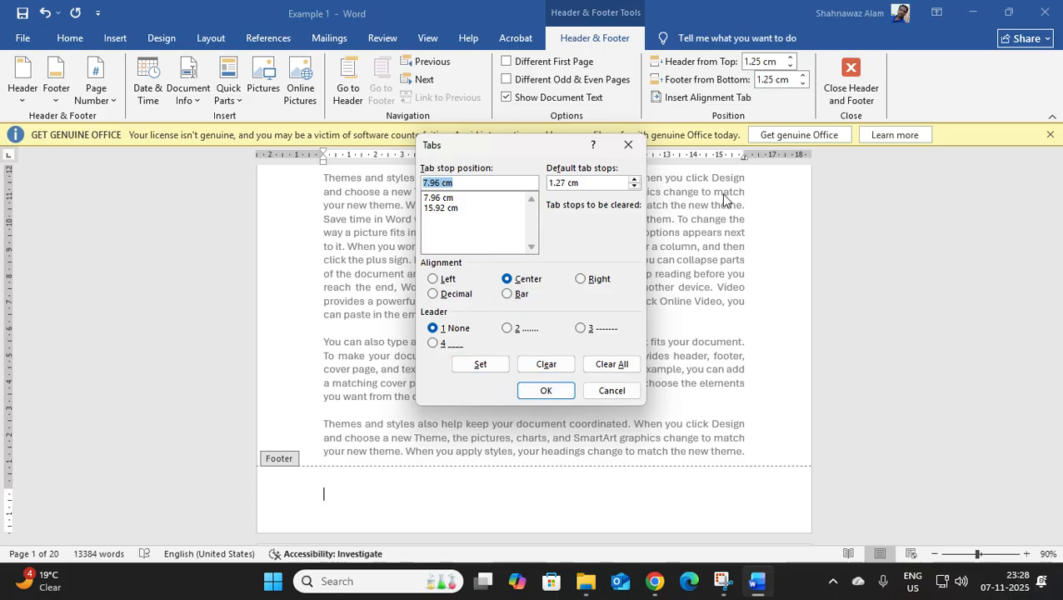
pyautogui.moveTo(538, 146); pyautogui.dragTo(509, 198)
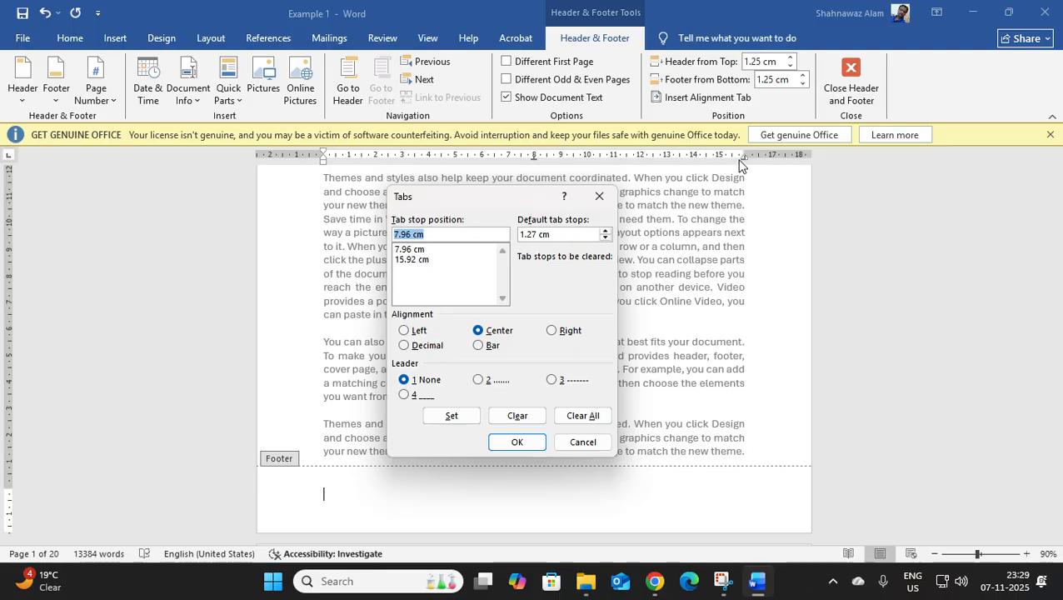
pyautogui.click(585, 415)
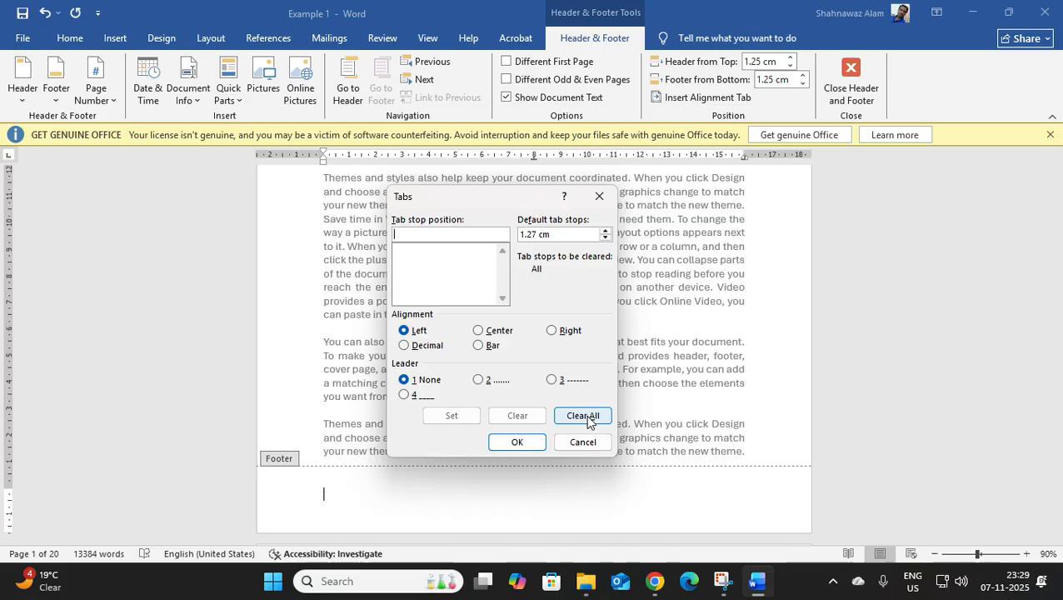
pyautogui.click(517, 442)
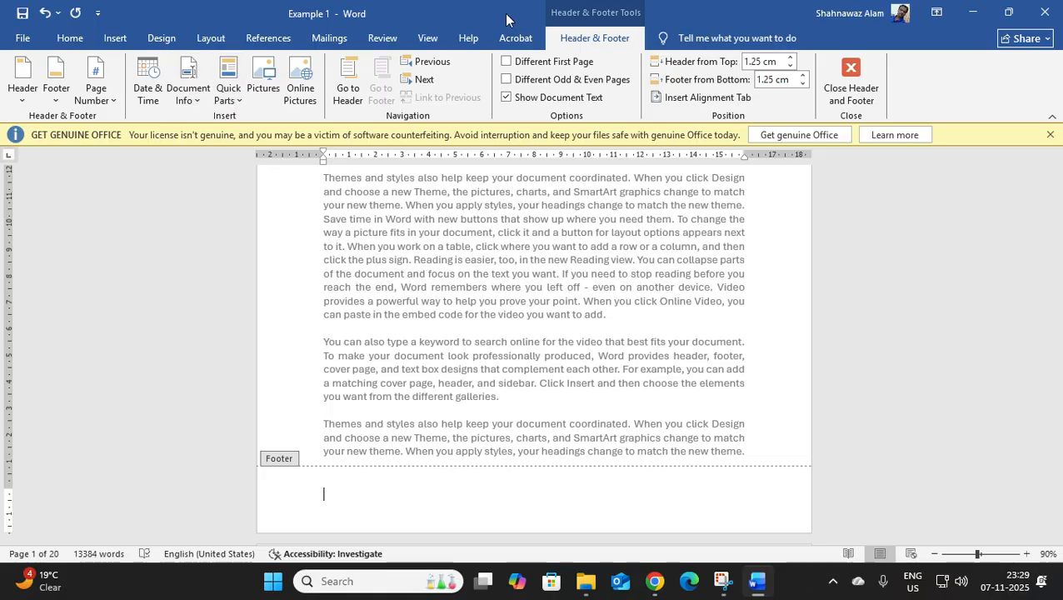
# Insert a FileName field in the footer with Uppercase format and the path added to the file name.
pyautogui.click(459, 14)
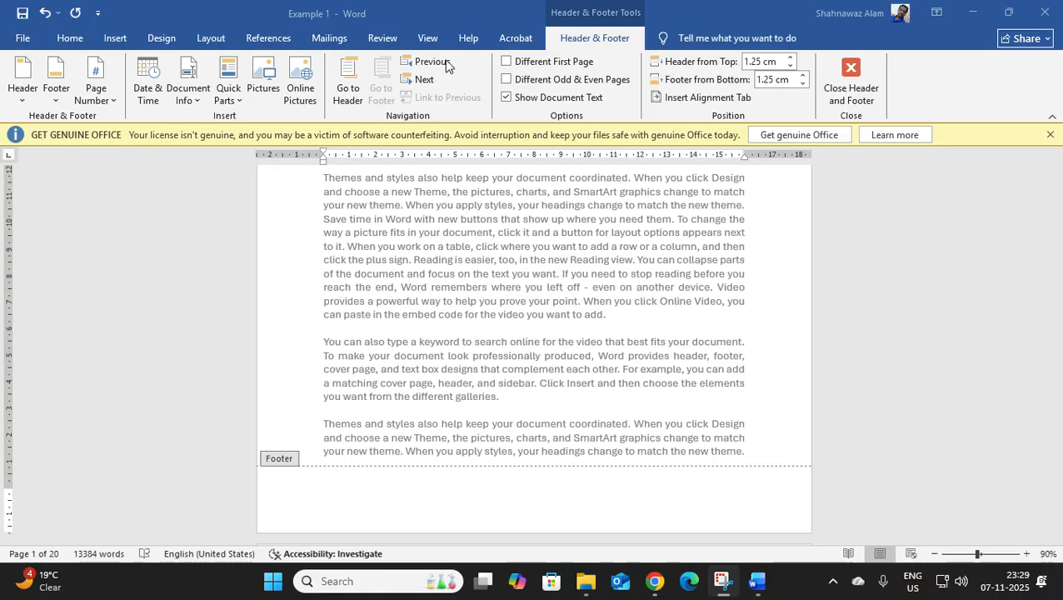
pyautogui.click(426, 83)
pyautogui.click(234, 100)
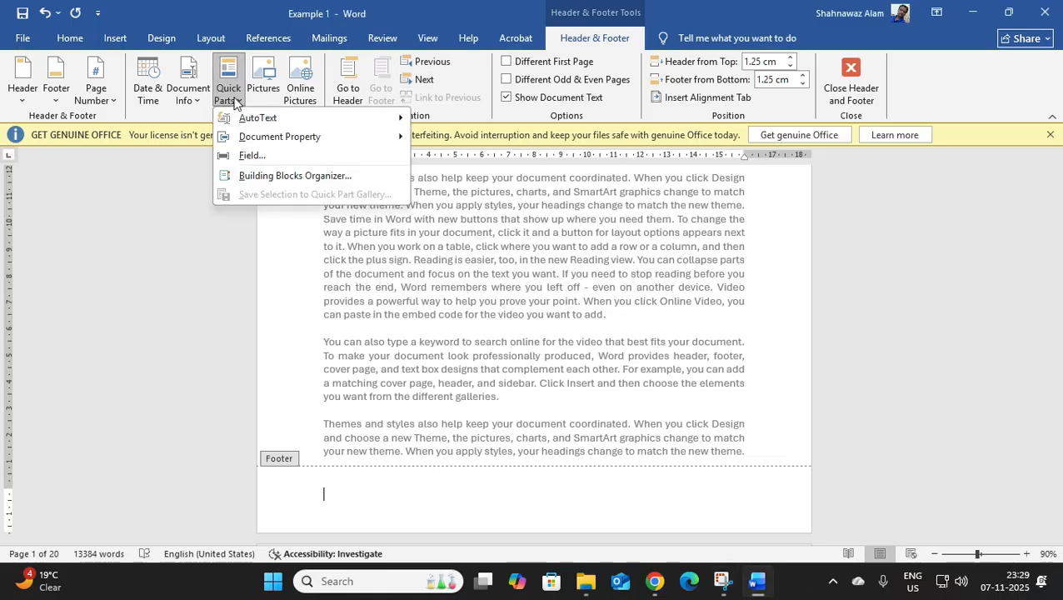
pyautogui.moveTo(305, 143)
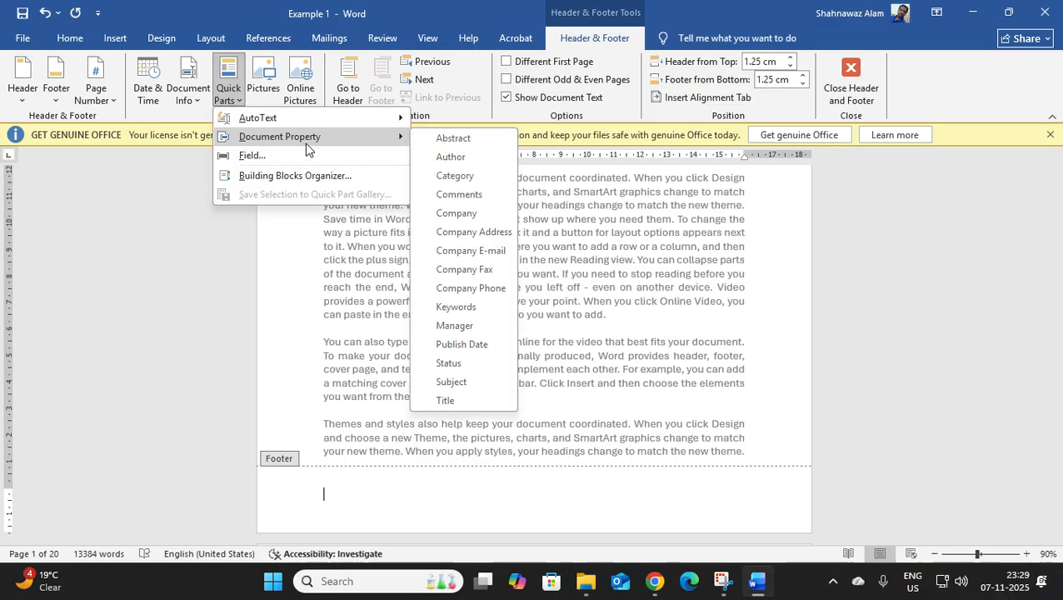
pyautogui.press('Escape')
pyautogui.press('Escape')
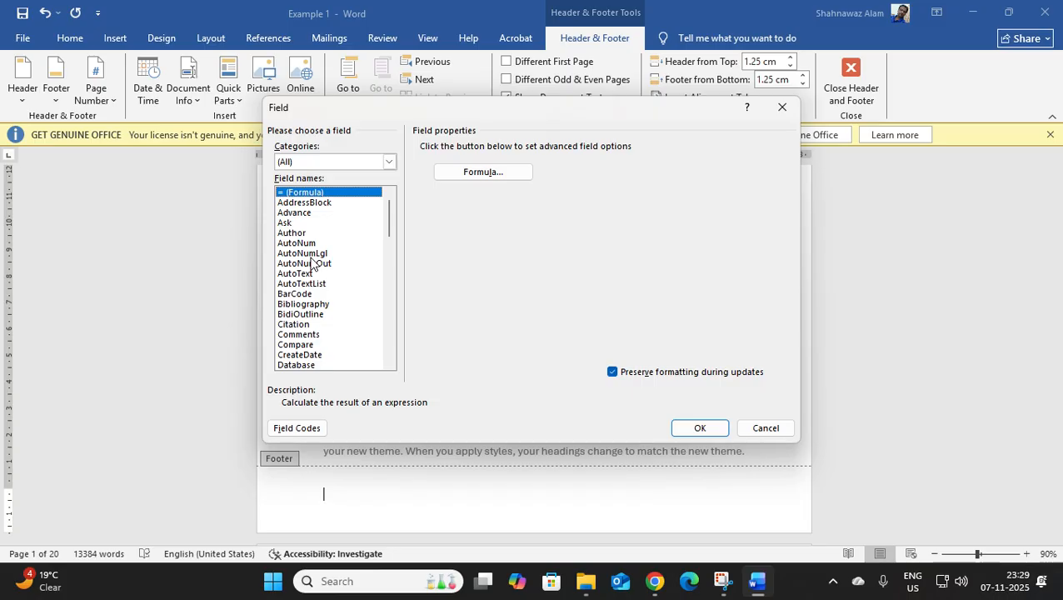
pyautogui.scroll(-2, 310, 263)
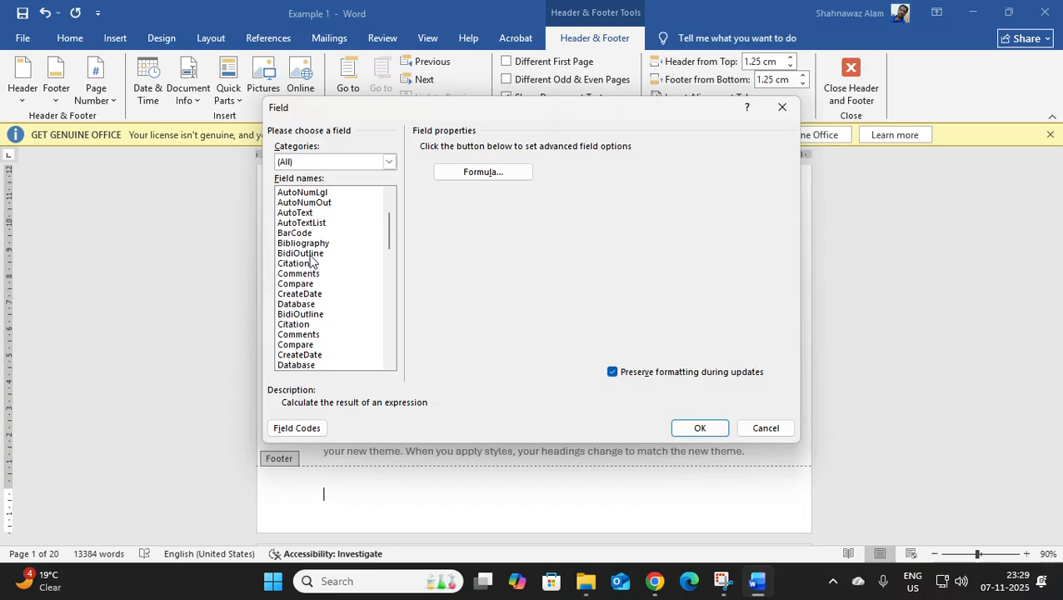
pyautogui.press('f')
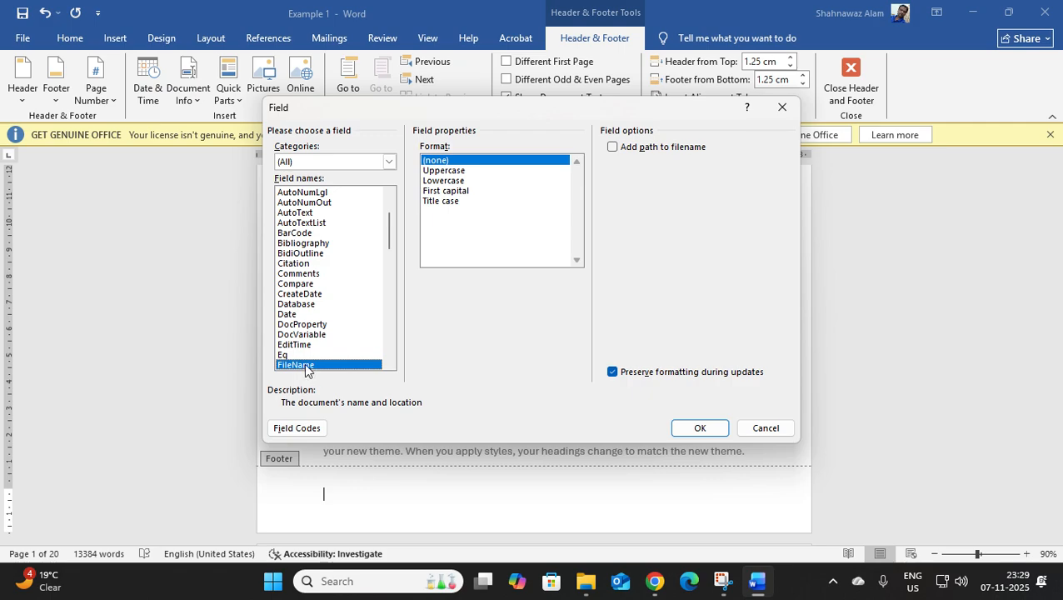
pyautogui.click(459, 172)
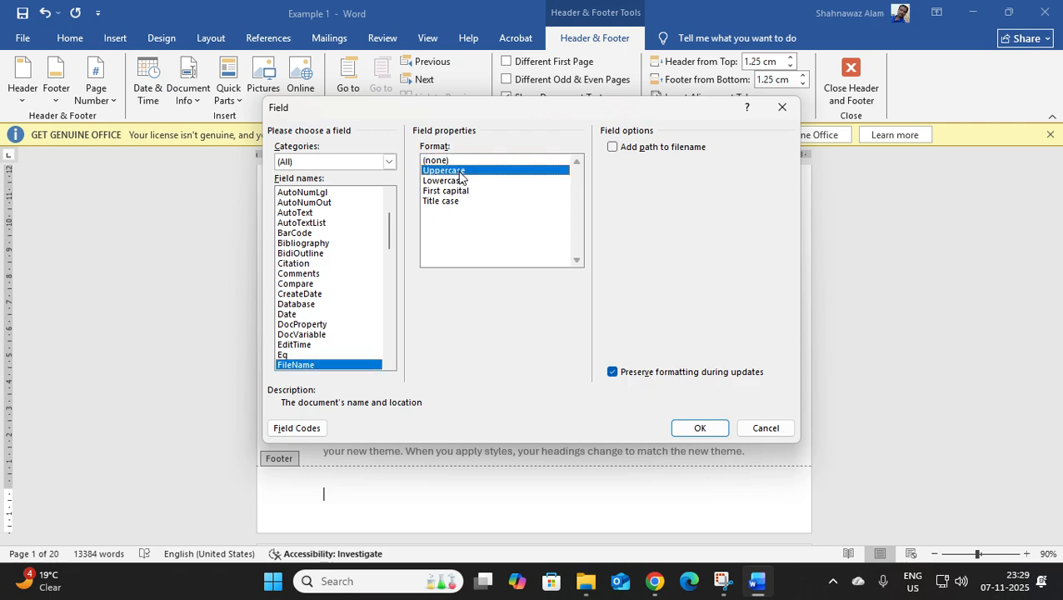
pyautogui.click(615, 150)
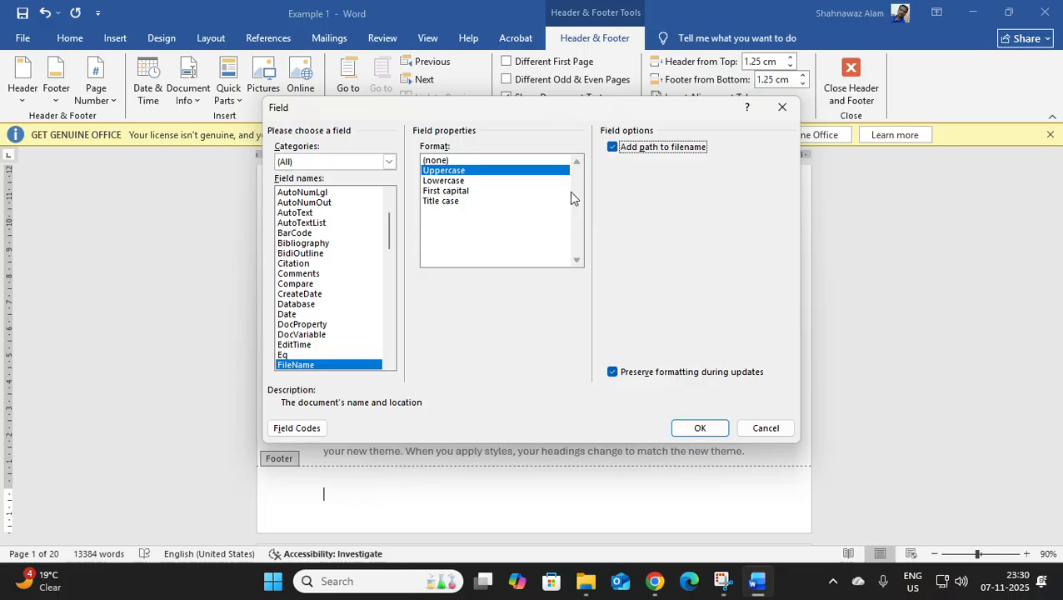
pyautogui.click(706, 434)
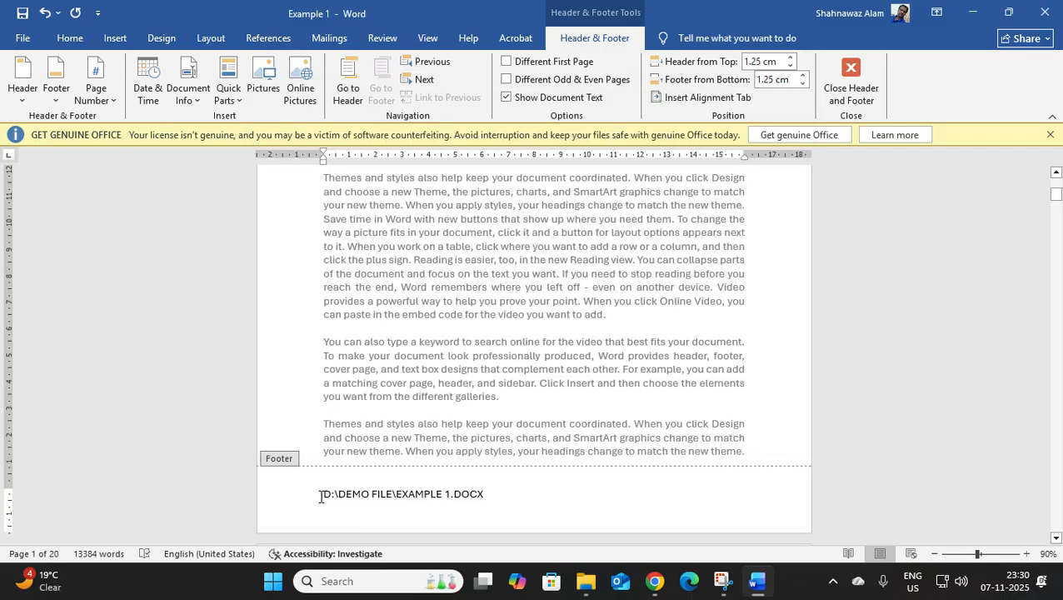
# Examine the drive, folder and file name parts of the path inserted in the footer.
pyautogui.click(321, 495)
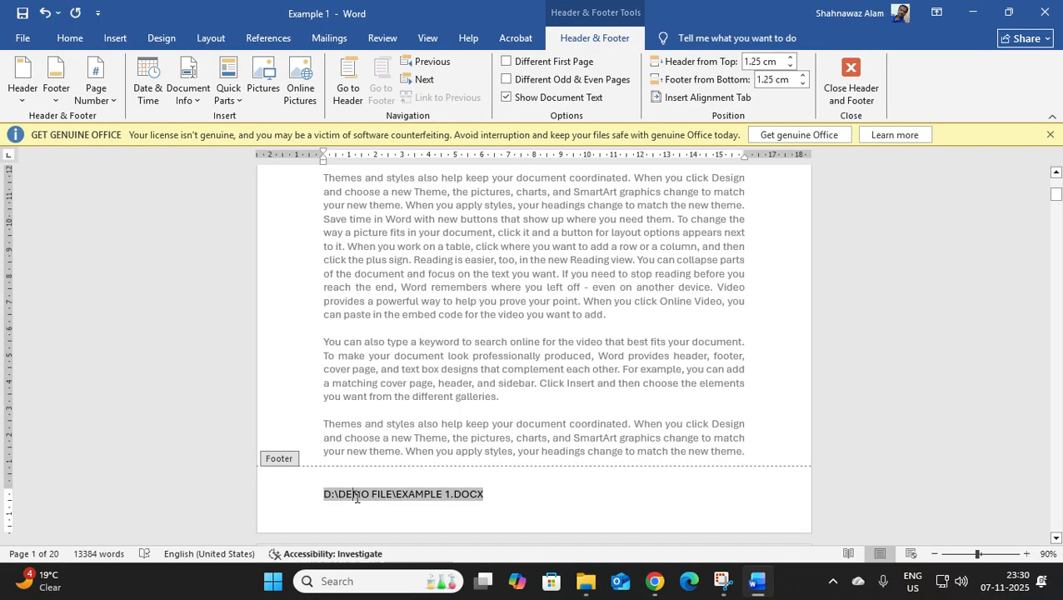
pyautogui.moveTo(341, 494); pyautogui.dragTo(395, 494)
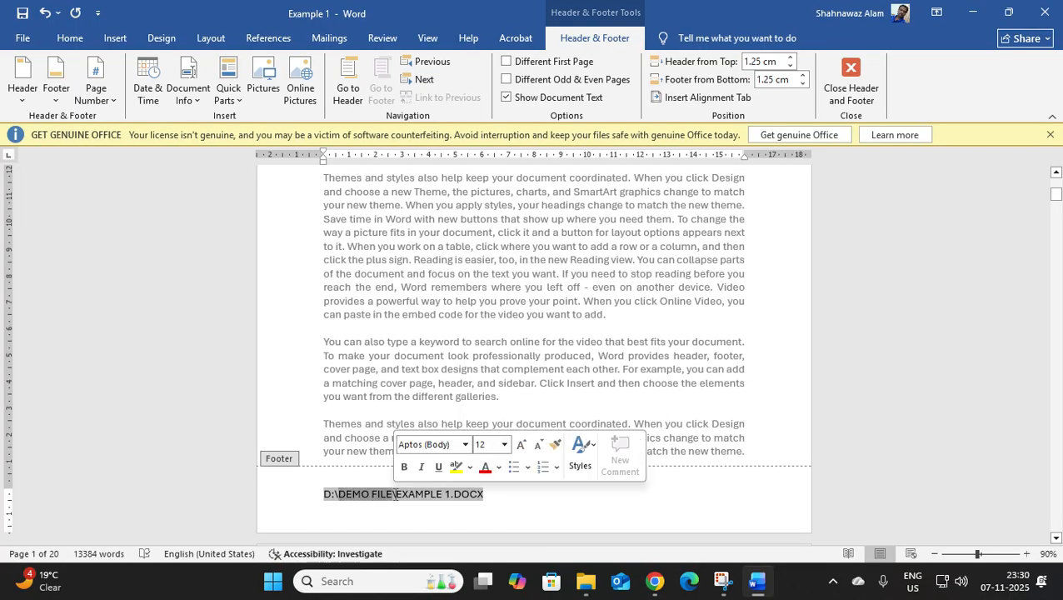
pyautogui.click(428, 494)
pyautogui.moveTo(414, 494); pyautogui.dragTo(454, 503)
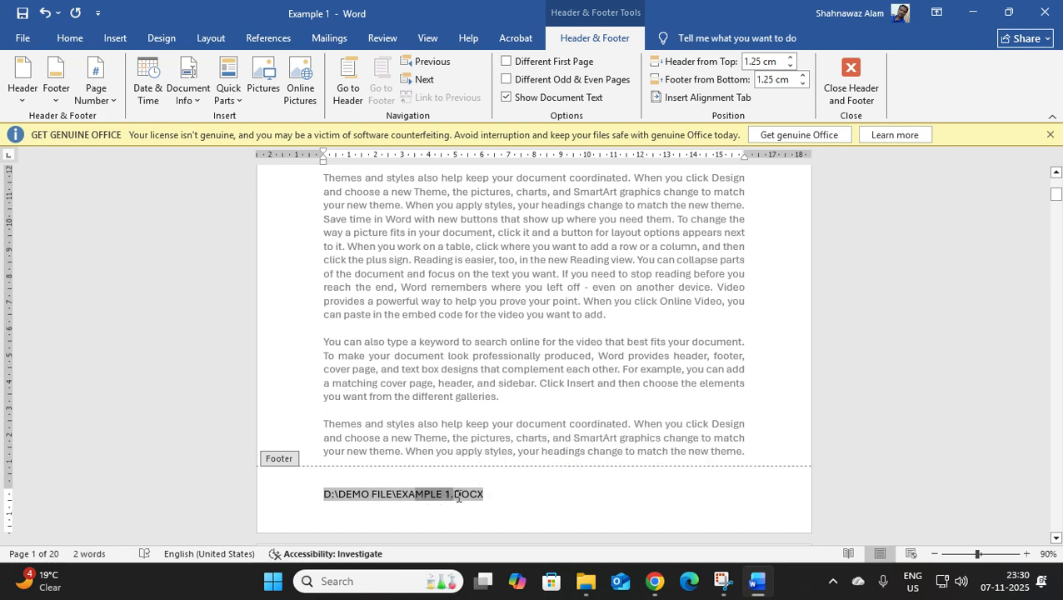
pyautogui.click(466, 496)
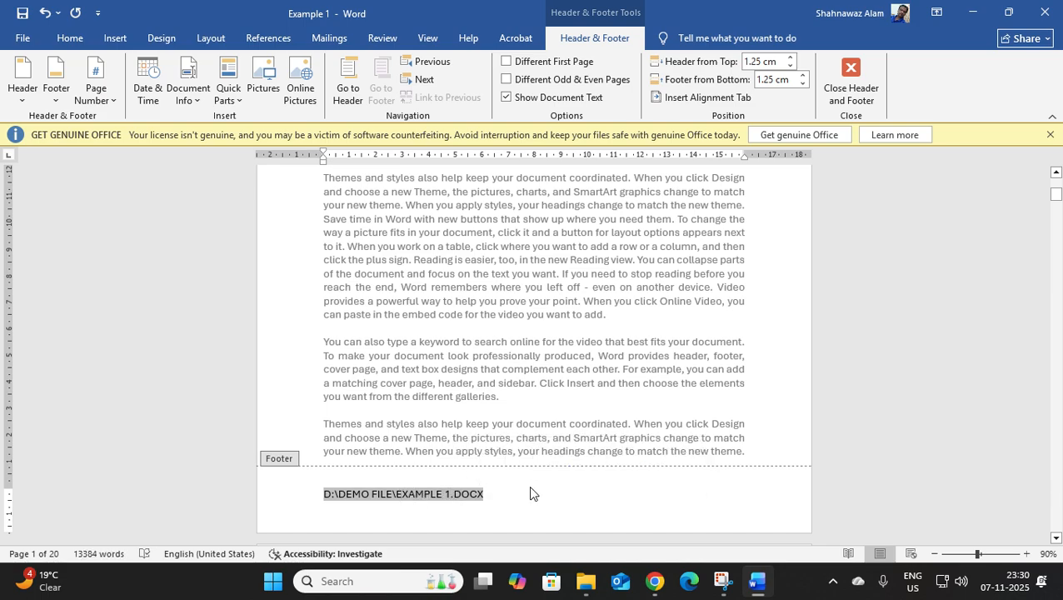
pyautogui.press('Right')
pyautogui.press('Right')
pyautogui.press('Right')
pyautogui.press('Right')
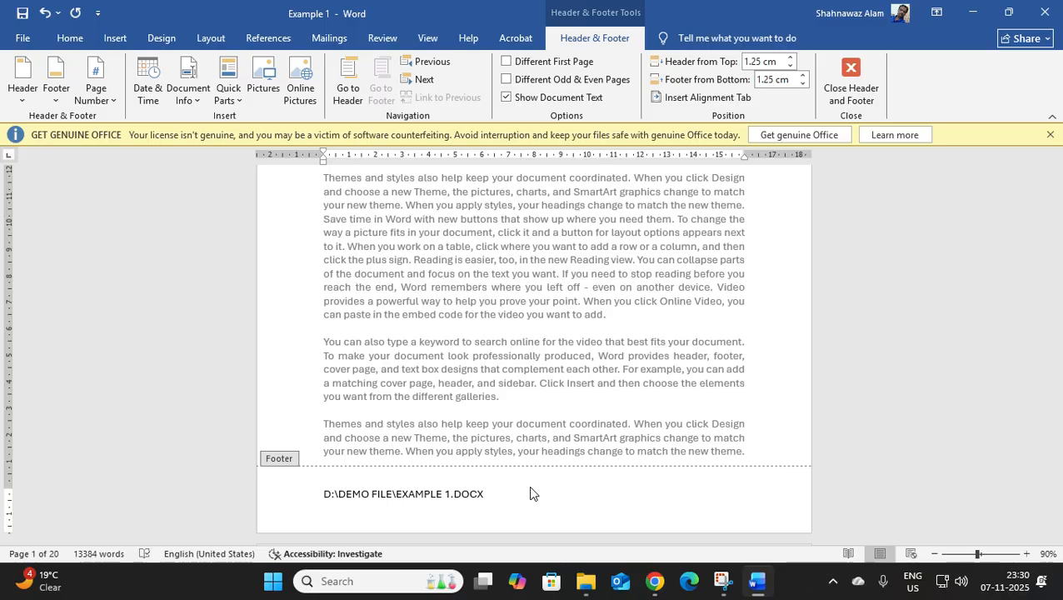
# Set the font size of the file path in the footer to 8.
pyautogui.hotkey('ctrl', 'a')
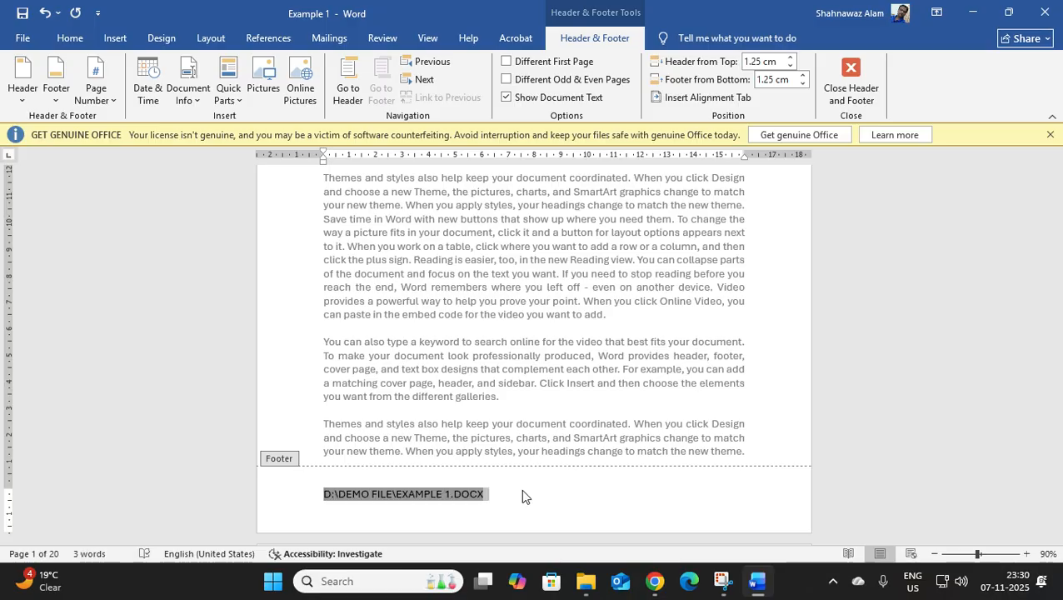
pyautogui.click(66, 43)
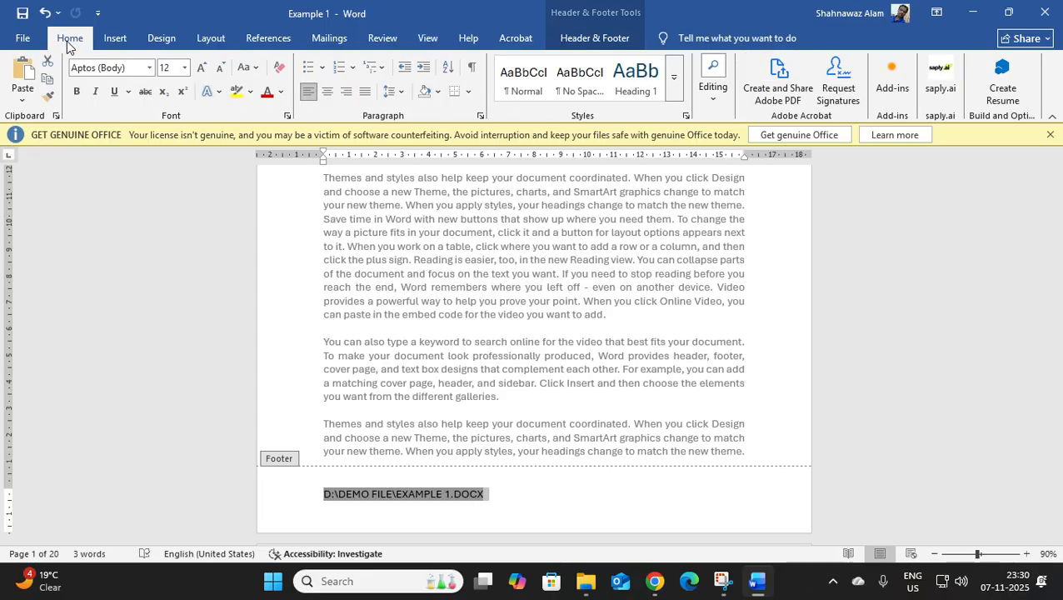
pyautogui.click(186, 70)
pyautogui.click(172, 86)
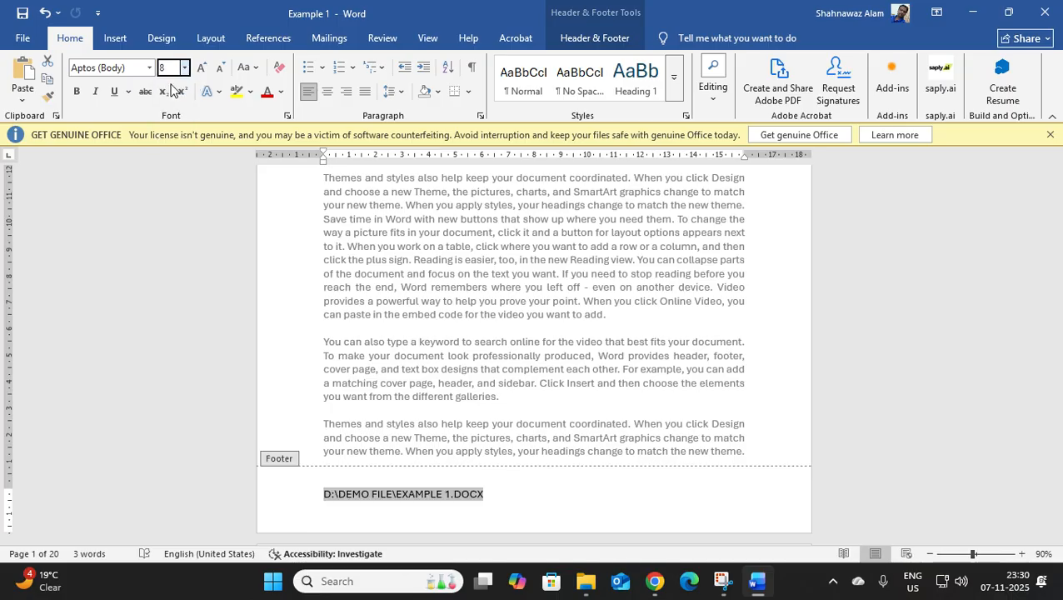
pyautogui.click(435, 495)
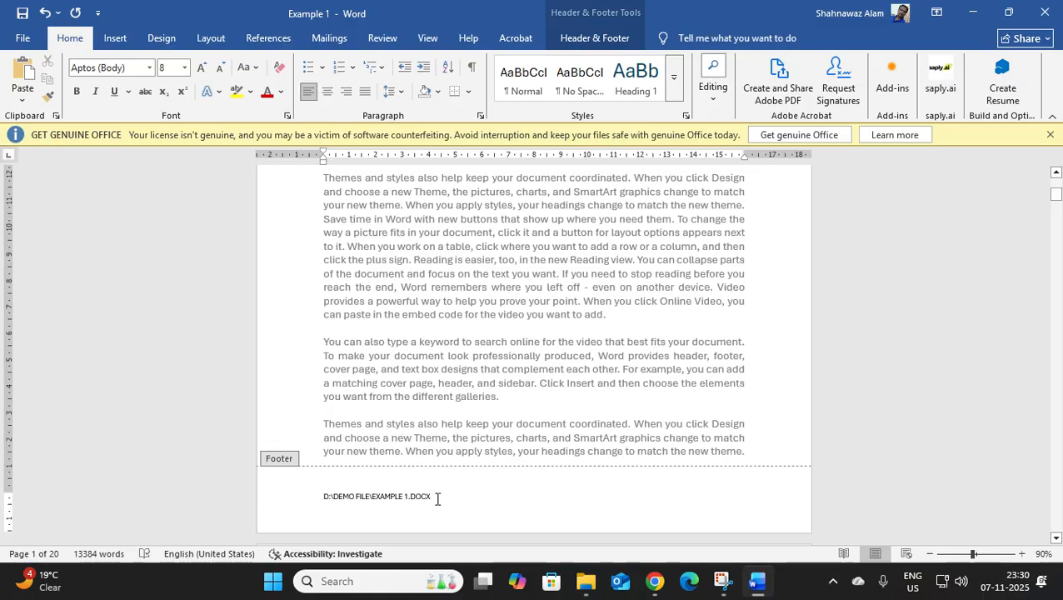
# Look through the first two pages and check the file path in their footers.
pyautogui.scroll(-8, 543, 453)
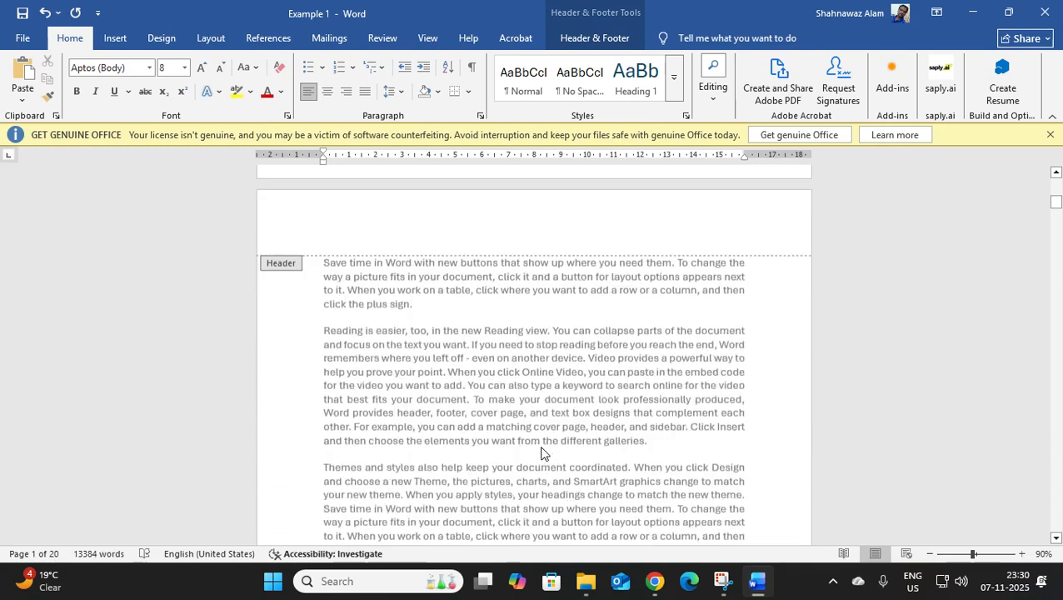
pyautogui.scroll(-10, 541, 453)
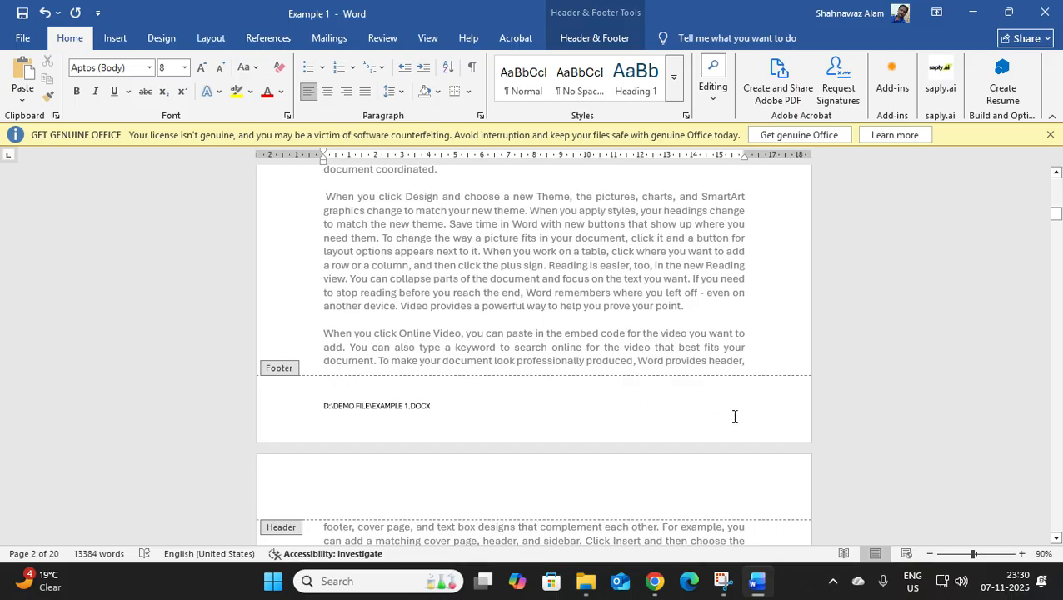
pyautogui.scroll(3, 706, 411)
pyautogui.scroll(10, 706, 412)
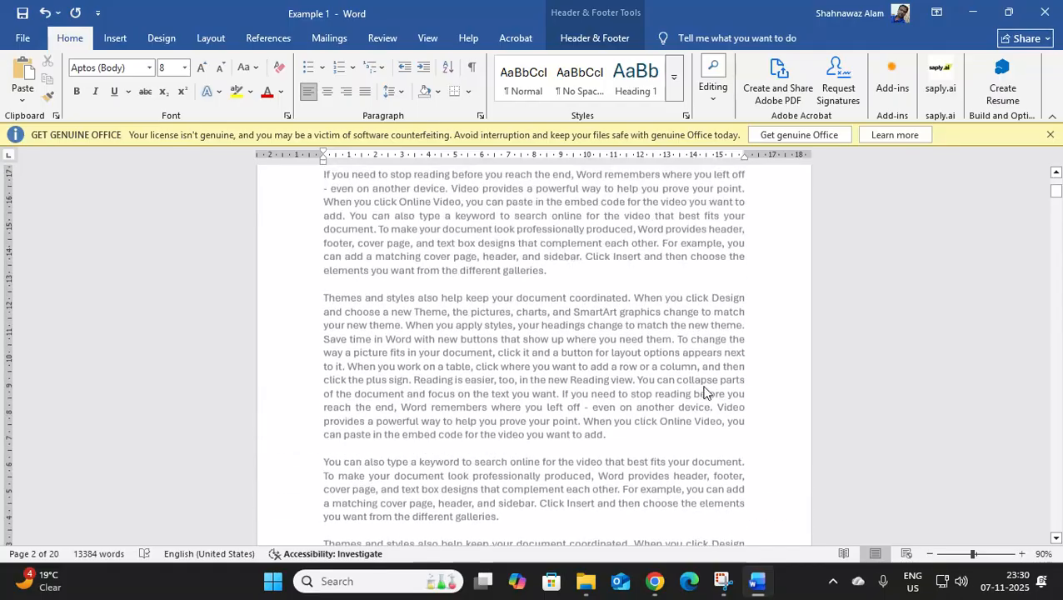
pyautogui.scroll(7, 681, 404)
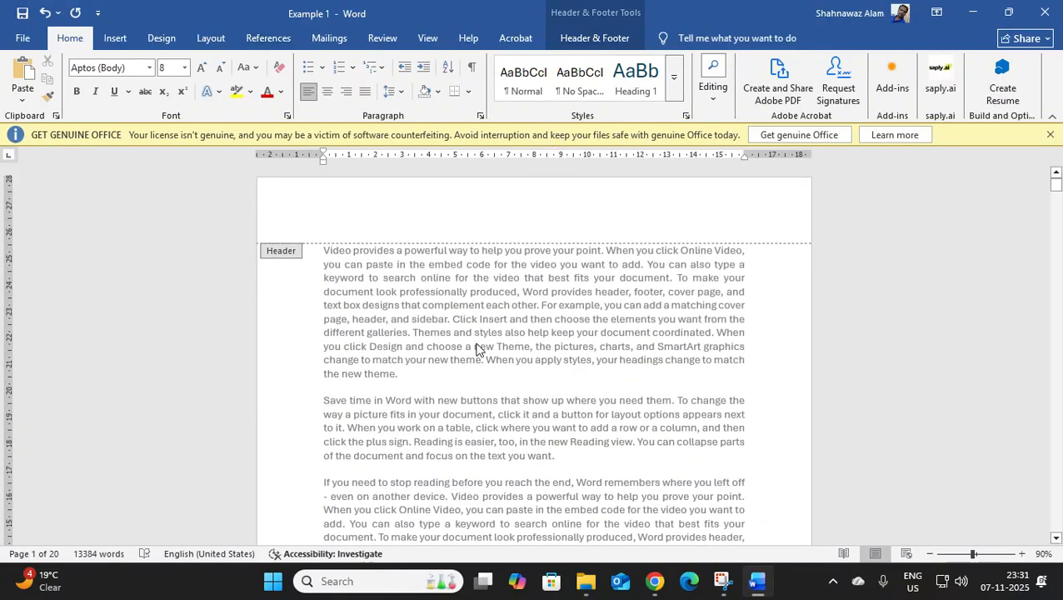
pyautogui.scroll(-4, 512, 429)
pyautogui.scroll(-12, 512, 429)
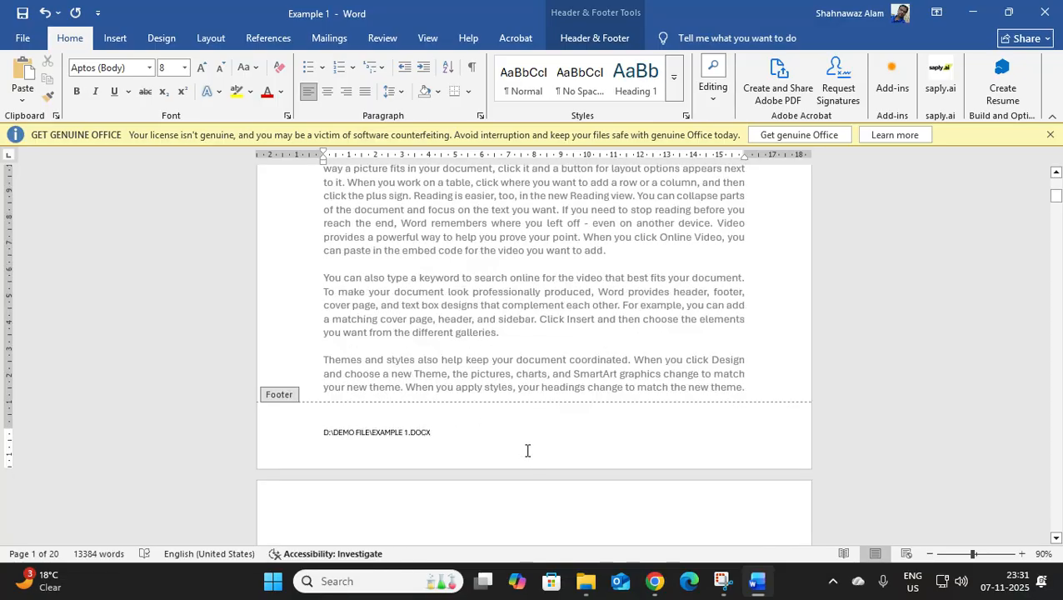
# Add tab spacing after the file path to bring the insertion point near the footer's right margin, at about 14 cm.
pyautogui.press('Tab')
pyautogui.press('Tab')
pyautogui.press('Tab')
pyautogui.press('Tab')
pyautogui.press('Tab')
pyautogui.press('Tab')
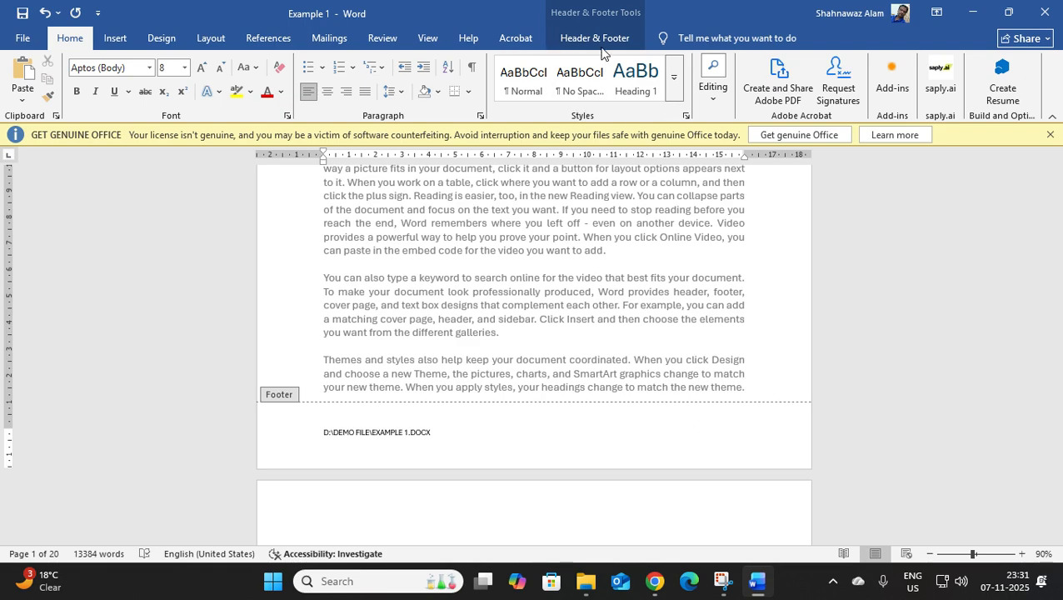
pyautogui.click(632, 46)
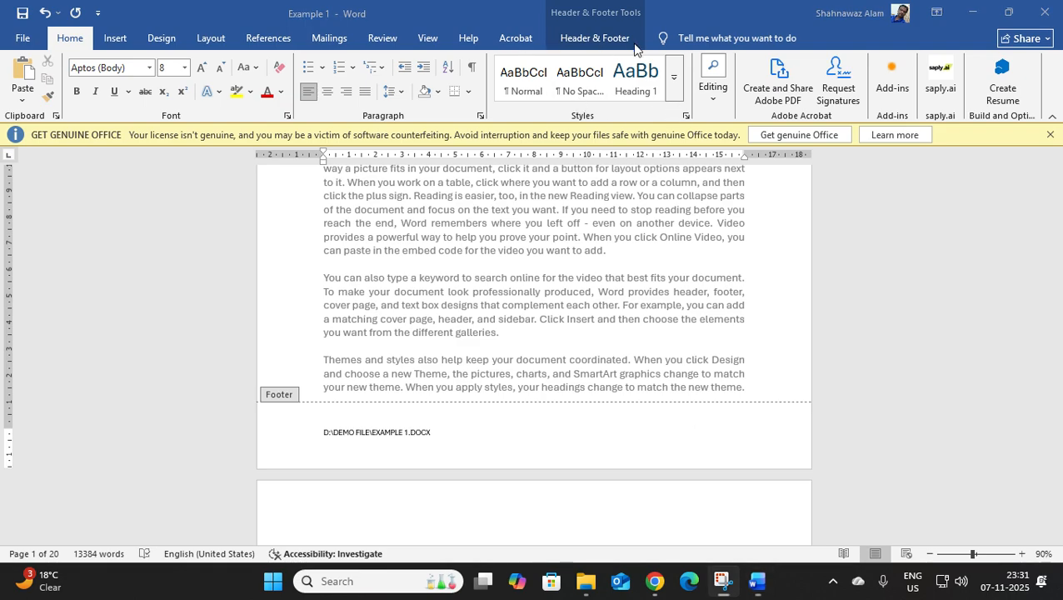
pyautogui.click(426, 38)
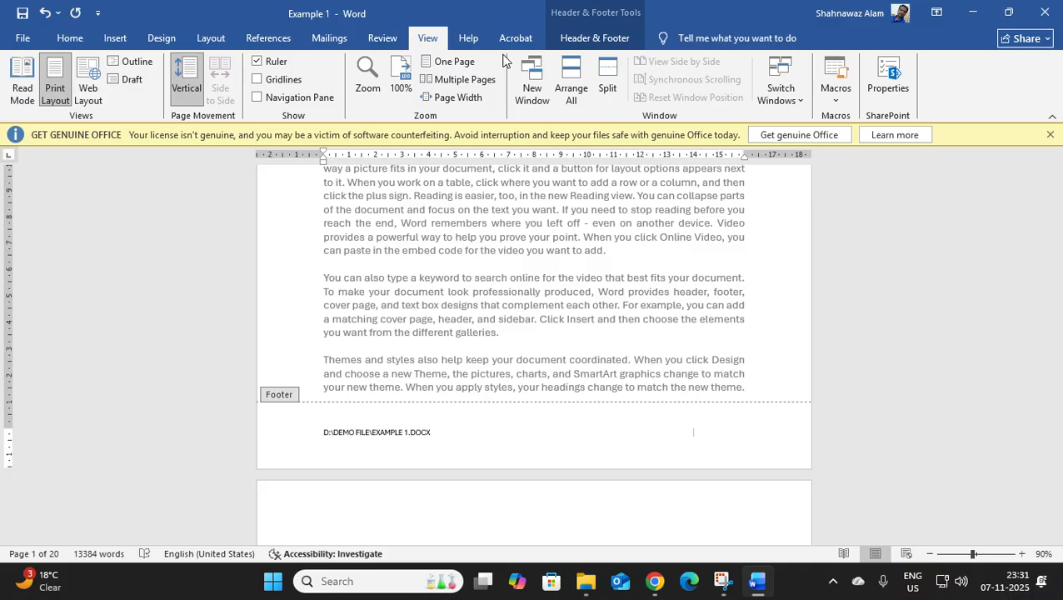
pyautogui.click(476, 48)
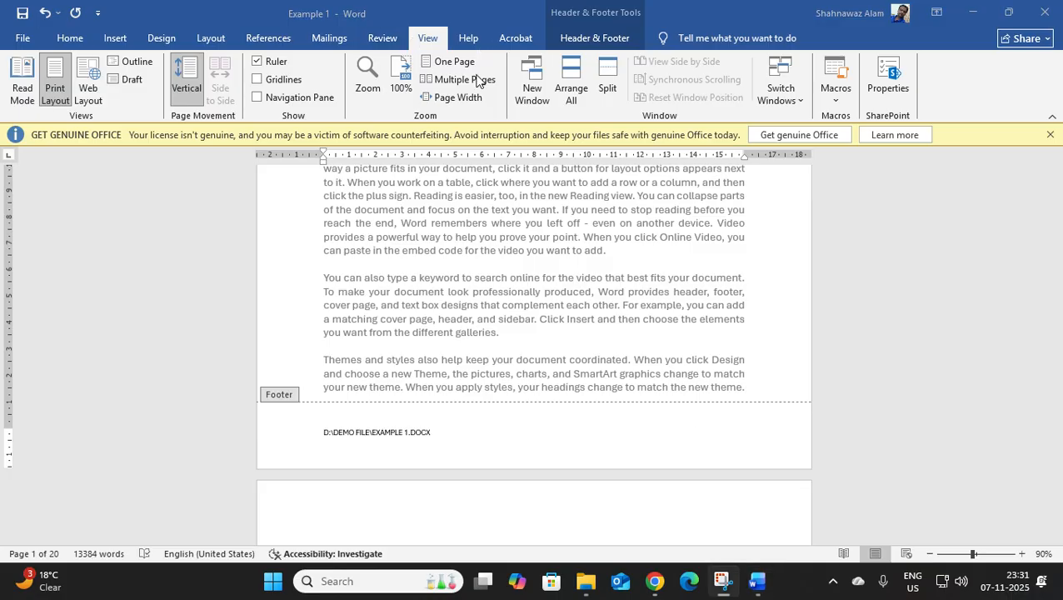
pyautogui.click(446, 439)
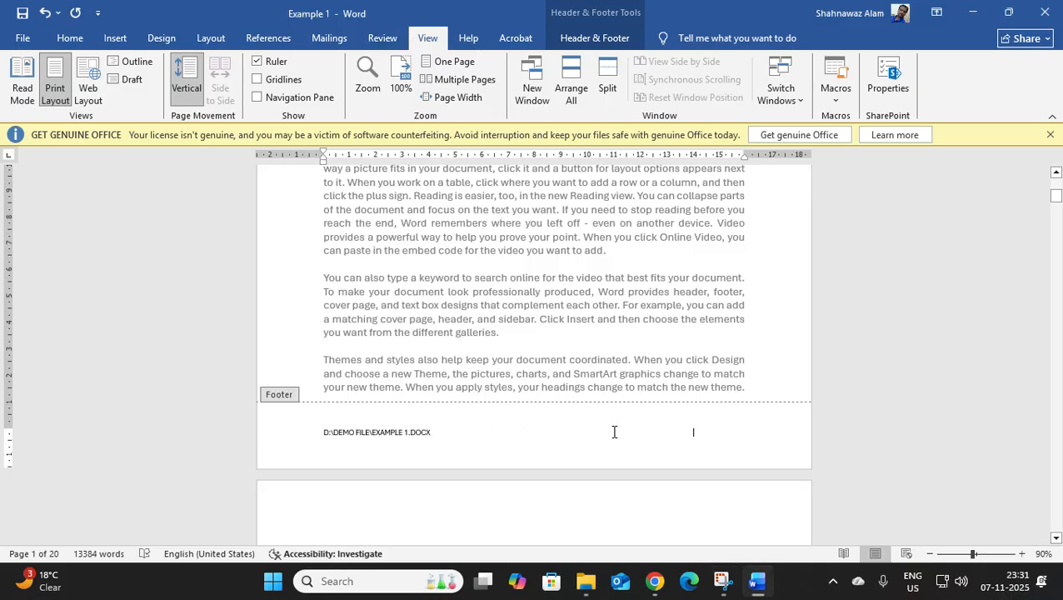
pyautogui.click(77, 41)
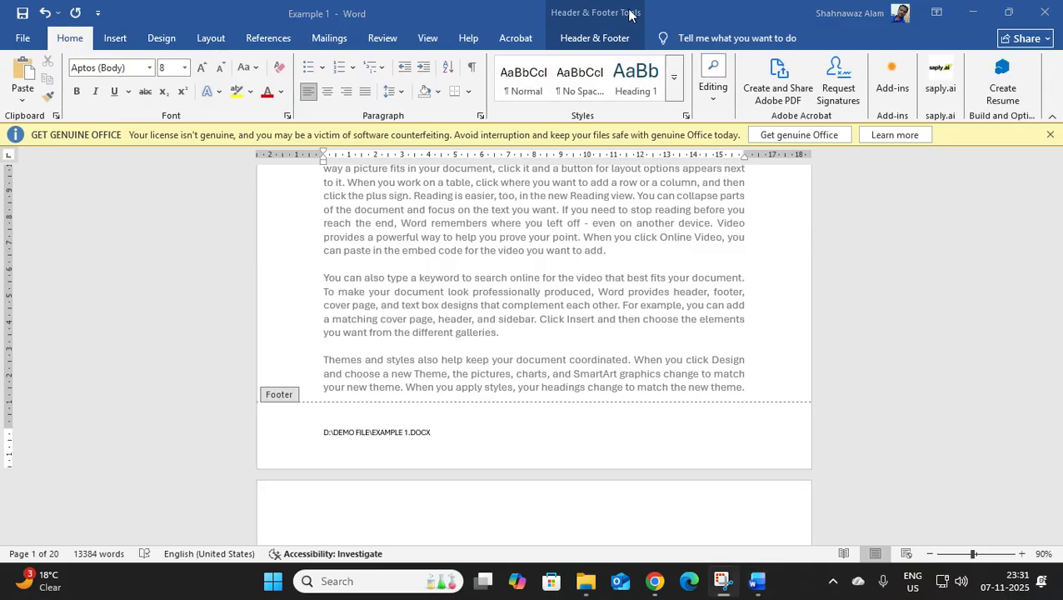
# Restore the document window to a floating size, widen it over the Demo File folder and show the header and footer tools.
pyautogui.click(1007, 13)
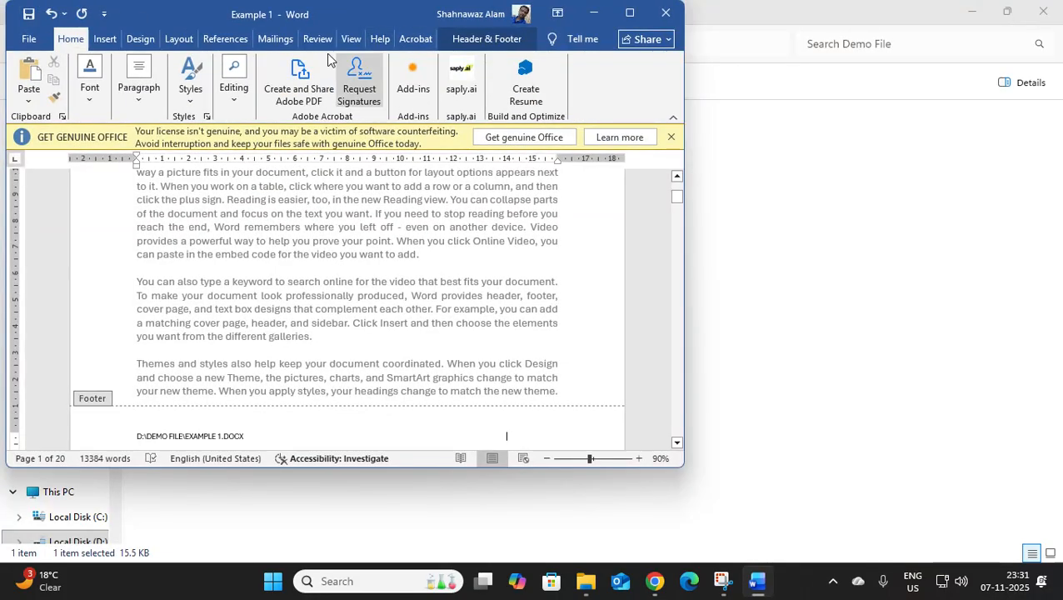
pyautogui.moveTo(342, 2); pyautogui.dragTo(351, 30)
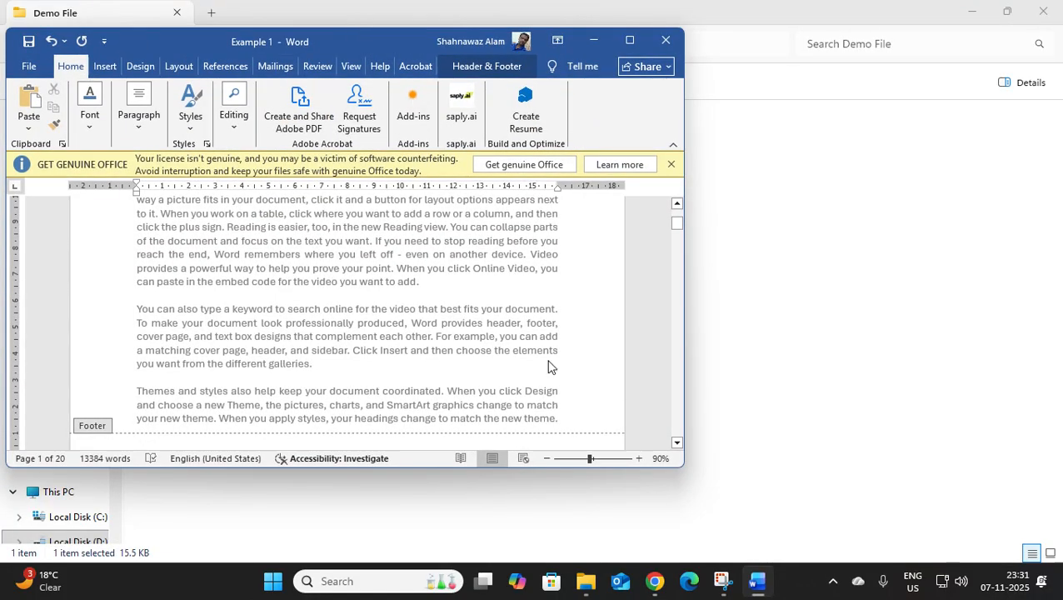
pyautogui.click(675, 471)
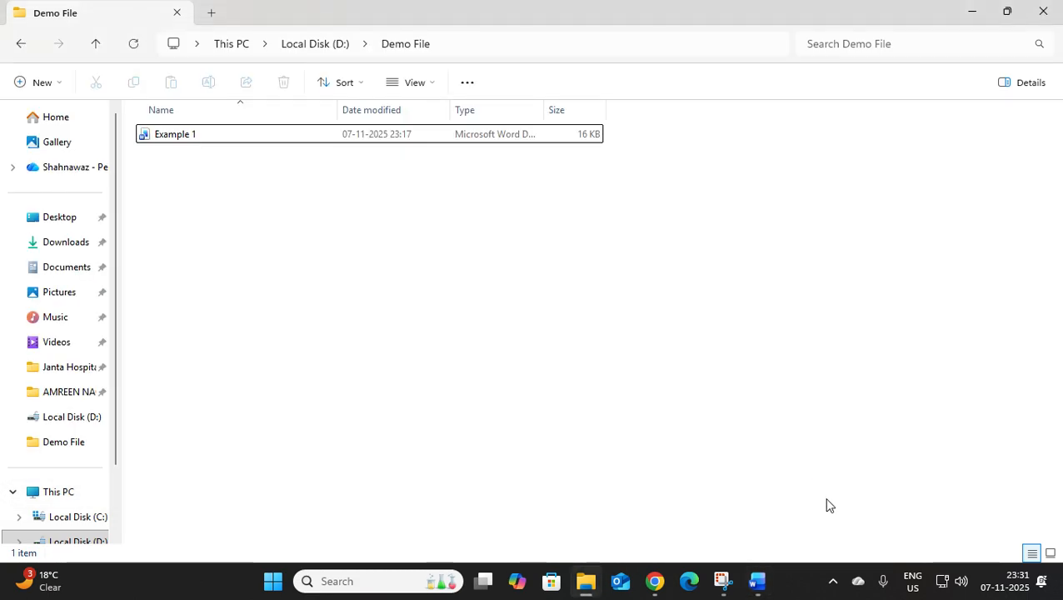
pyautogui.click(757, 580)
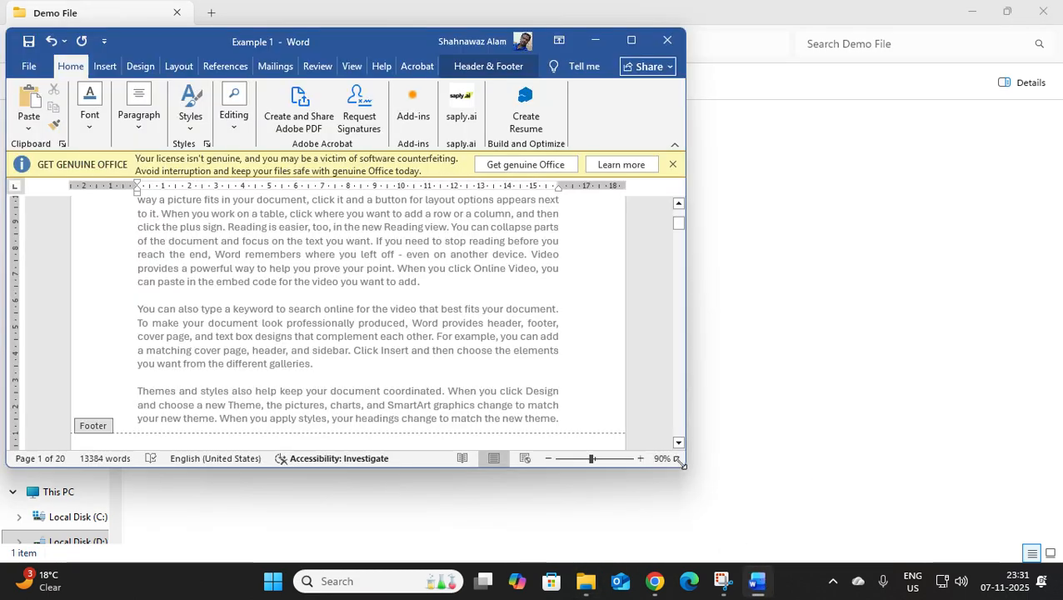
pyautogui.moveTo(683, 463); pyautogui.dragTo(894, 467)
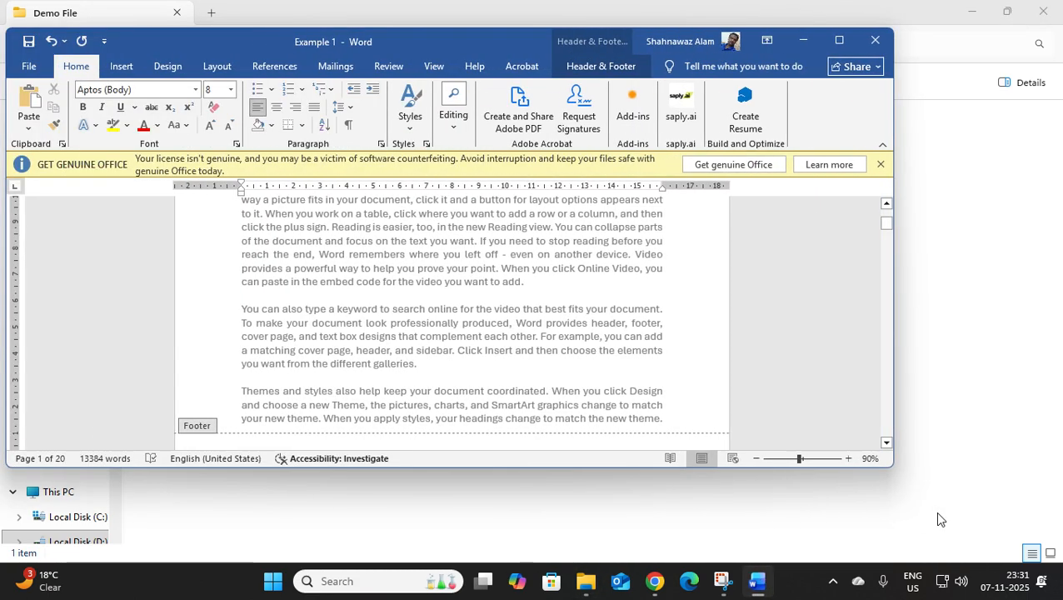
pyautogui.click(605, 66)
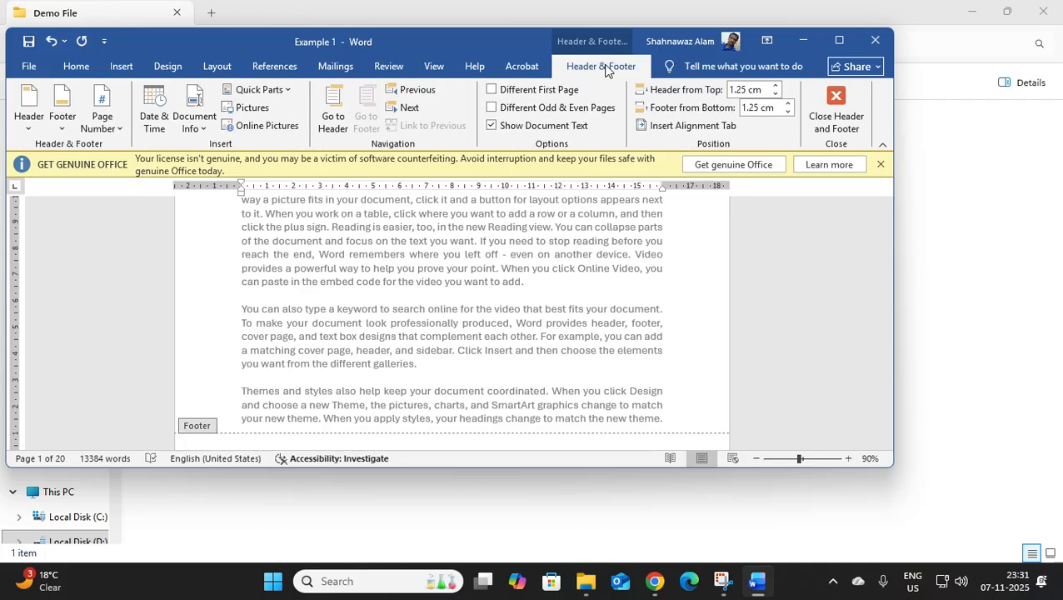
# Maximize the document window and insert a Page field in the "- 1 -, - 2 -, - 3 -" format after the footer's file path.
pyautogui.click(837, 44)
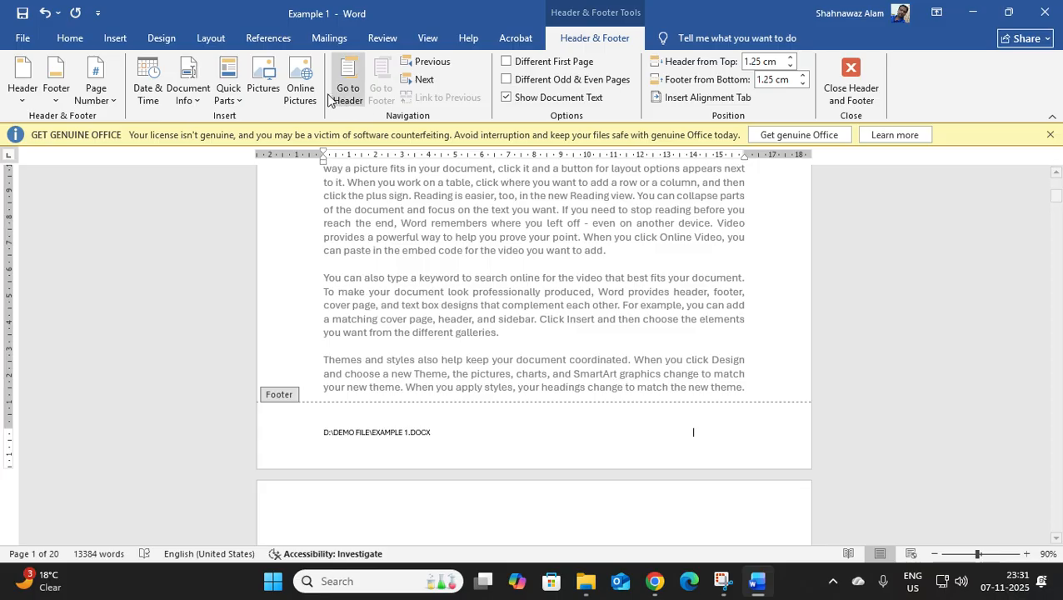
pyautogui.click(238, 98)
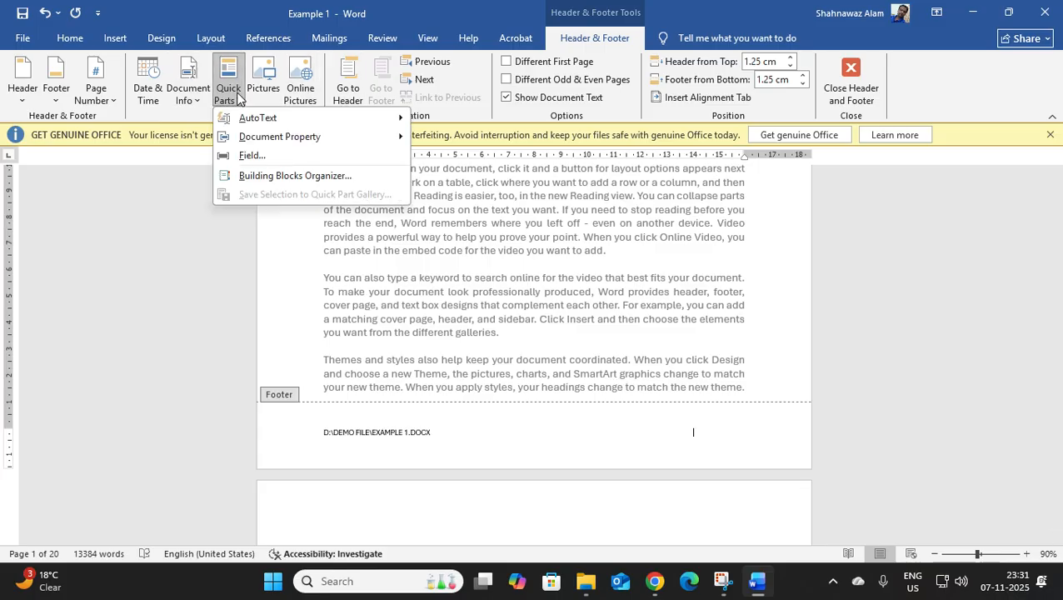
pyautogui.click(268, 156)
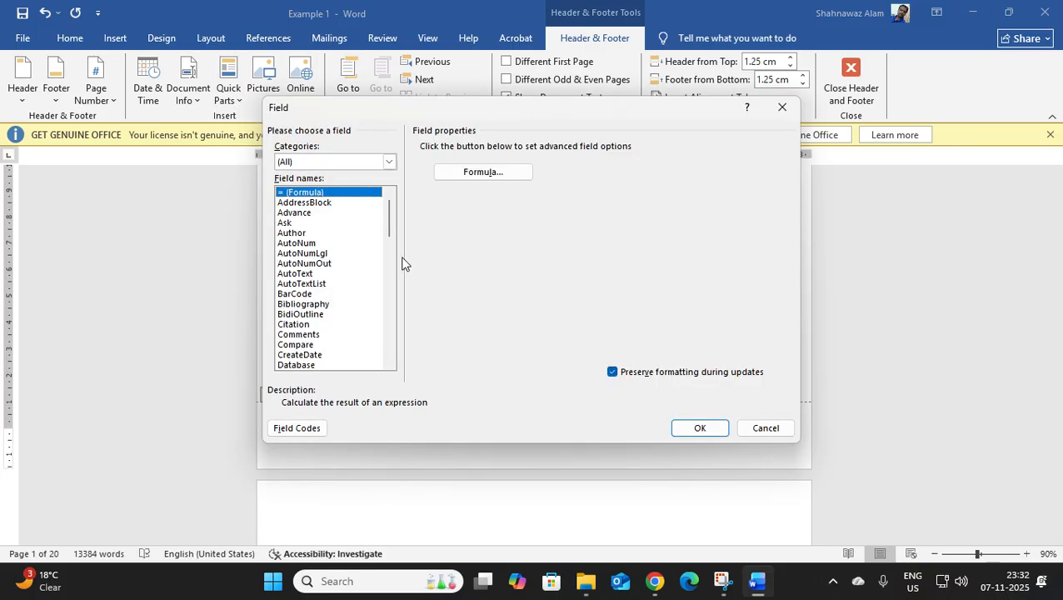
pyautogui.click(313, 264)
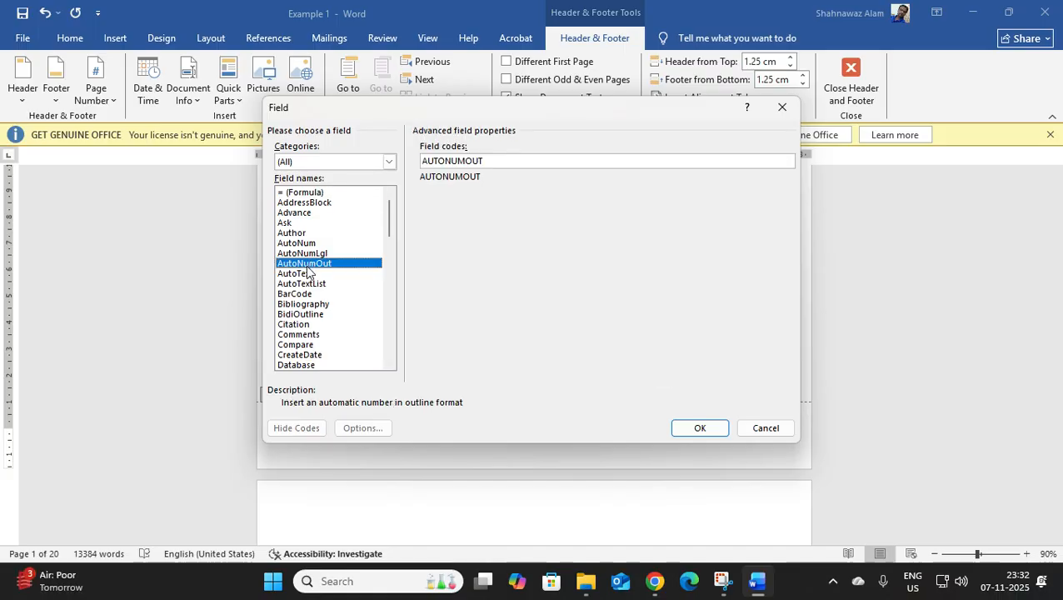
pyautogui.press('p')
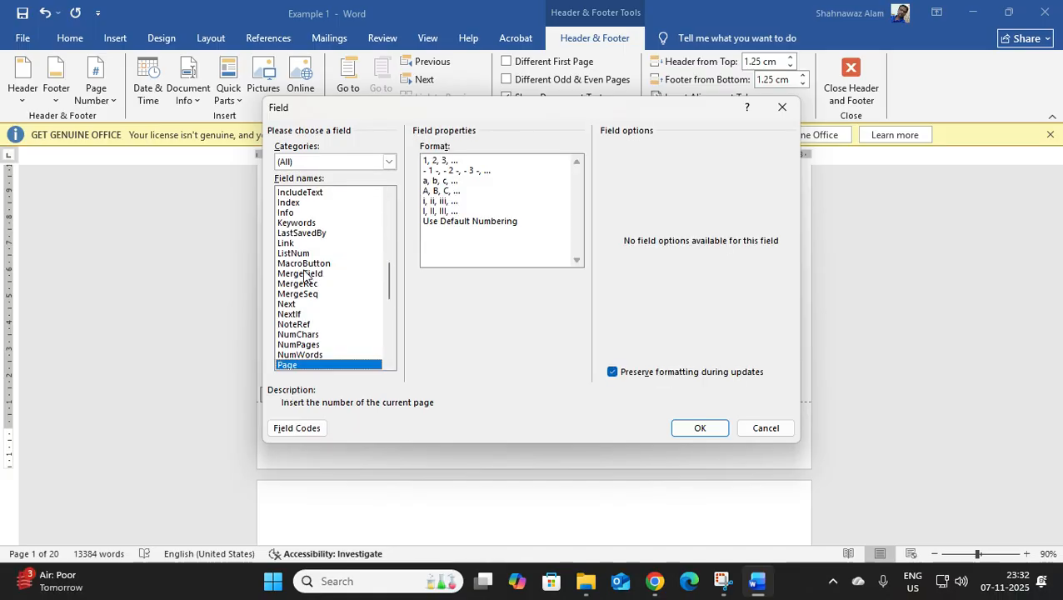
pyautogui.scroll(-1, 310, 351)
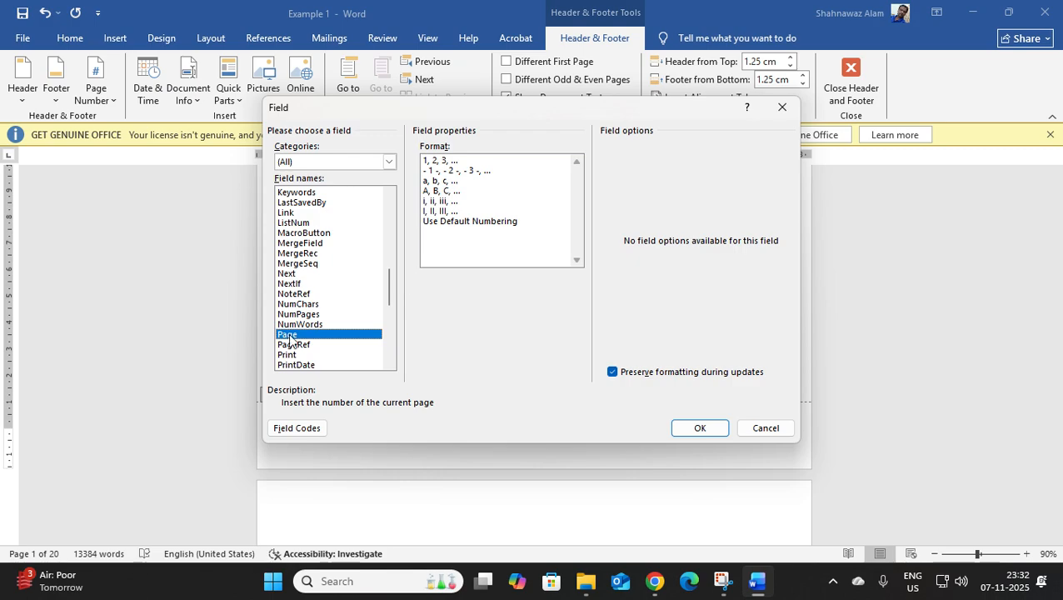
pyautogui.click(459, 172)
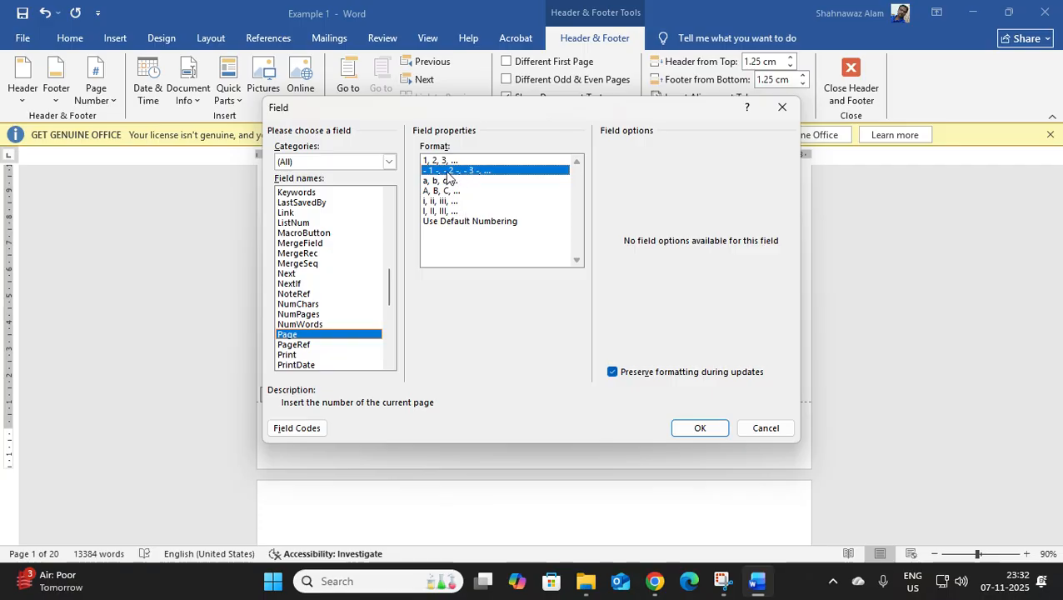
pyautogui.click(693, 427)
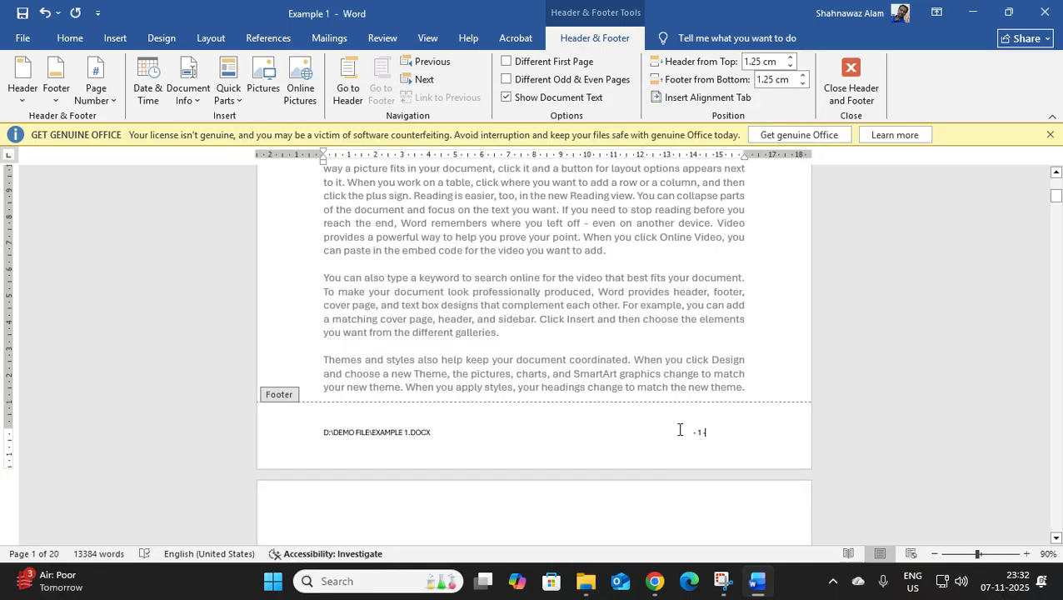
# Look through the footers of the first ten pages and check the page number beside the file path.
pyautogui.scroll(-8, 705, 433)
pyautogui.scroll(-5, 707, 433)
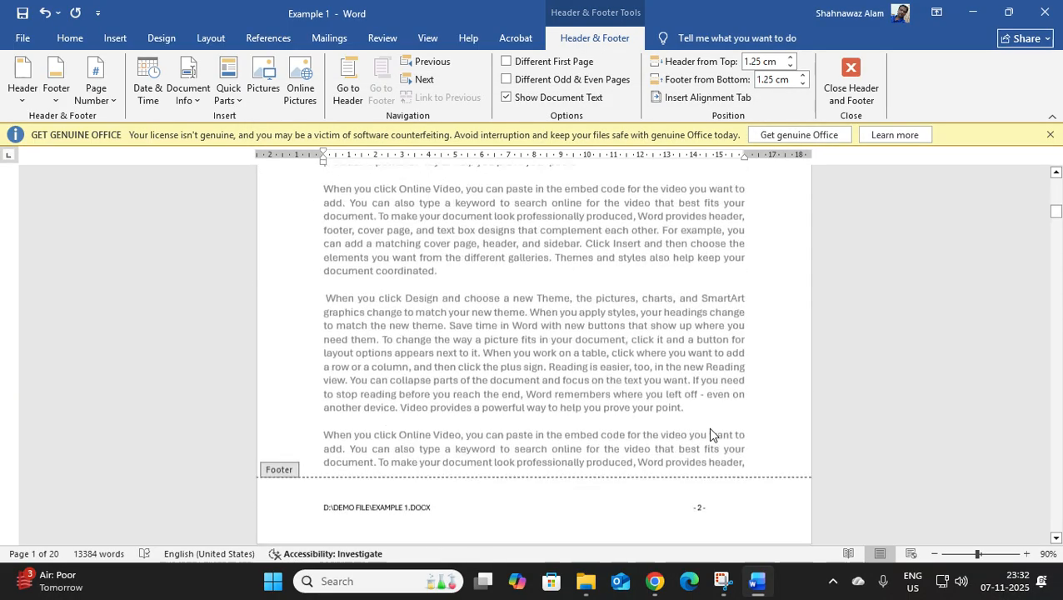
pyautogui.scroll(3, 707, 379)
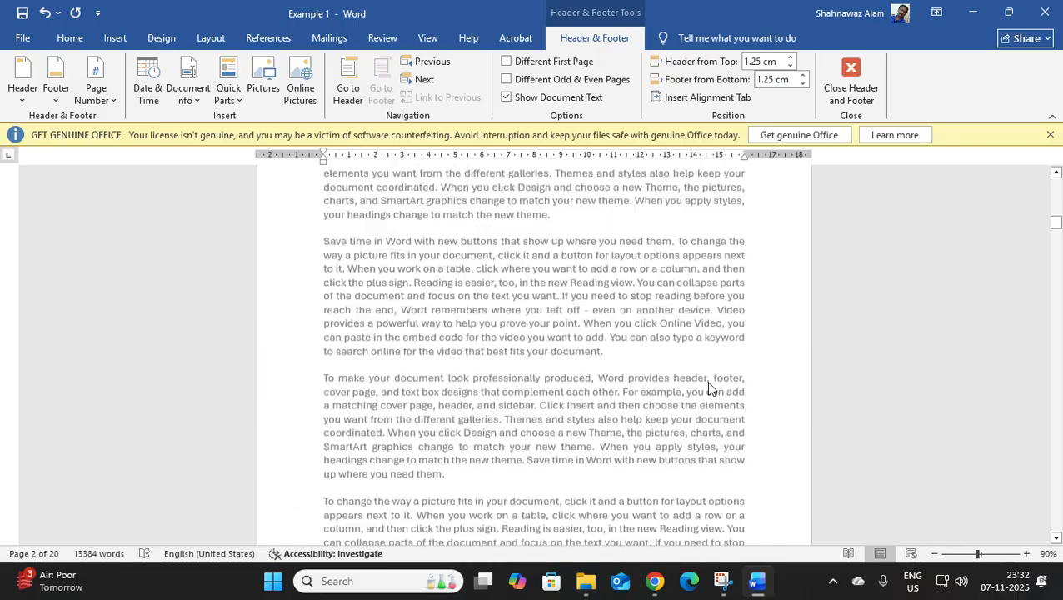
pyautogui.scroll(-8, 707, 366)
pyautogui.scroll(-10, 717, 373)
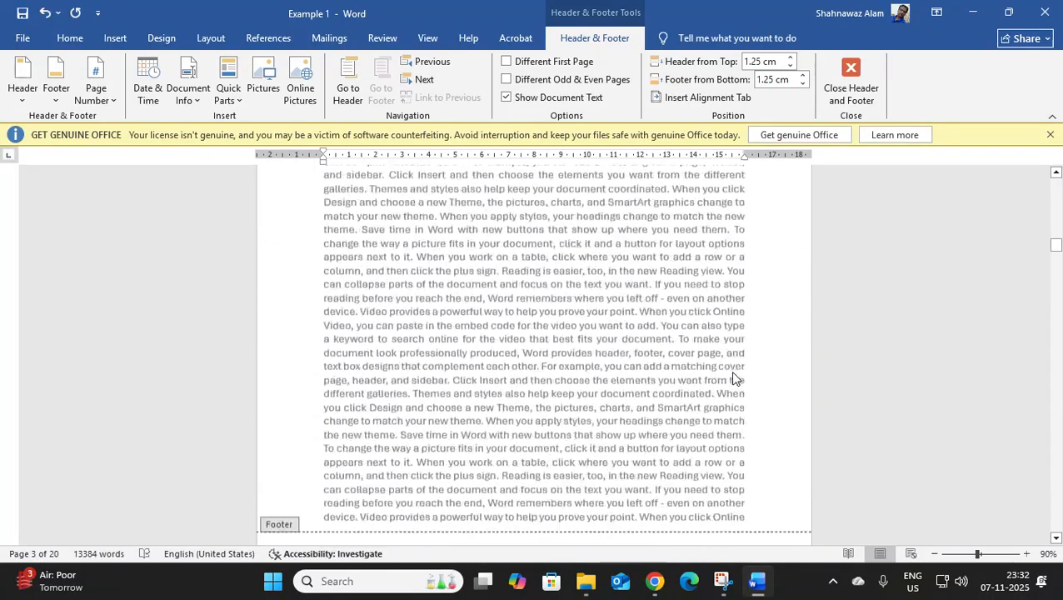
pyautogui.scroll(-10, 725, 365)
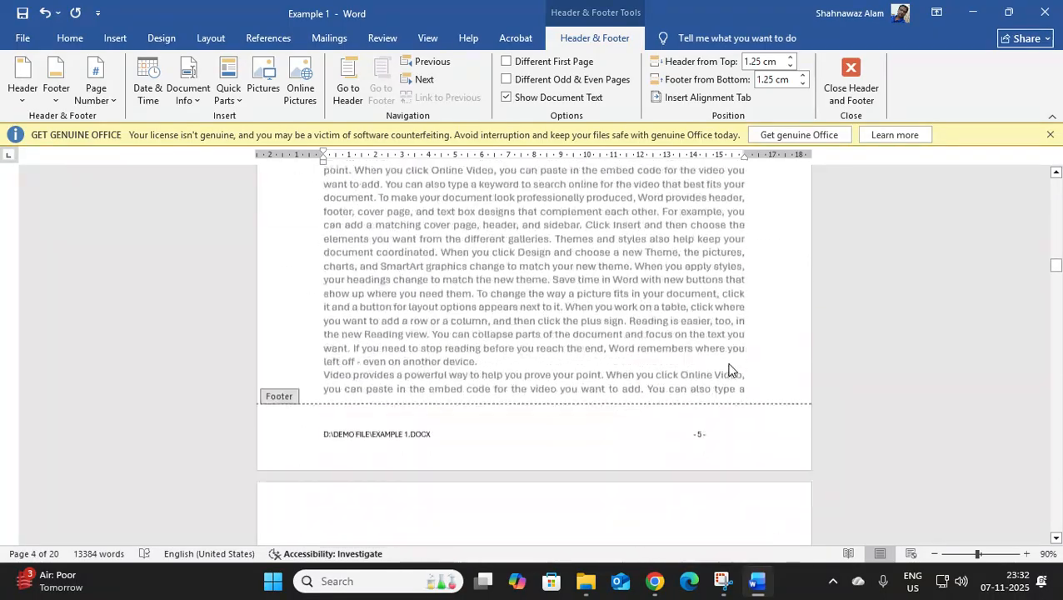
pyautogui.scroll(-15, 725, 361)
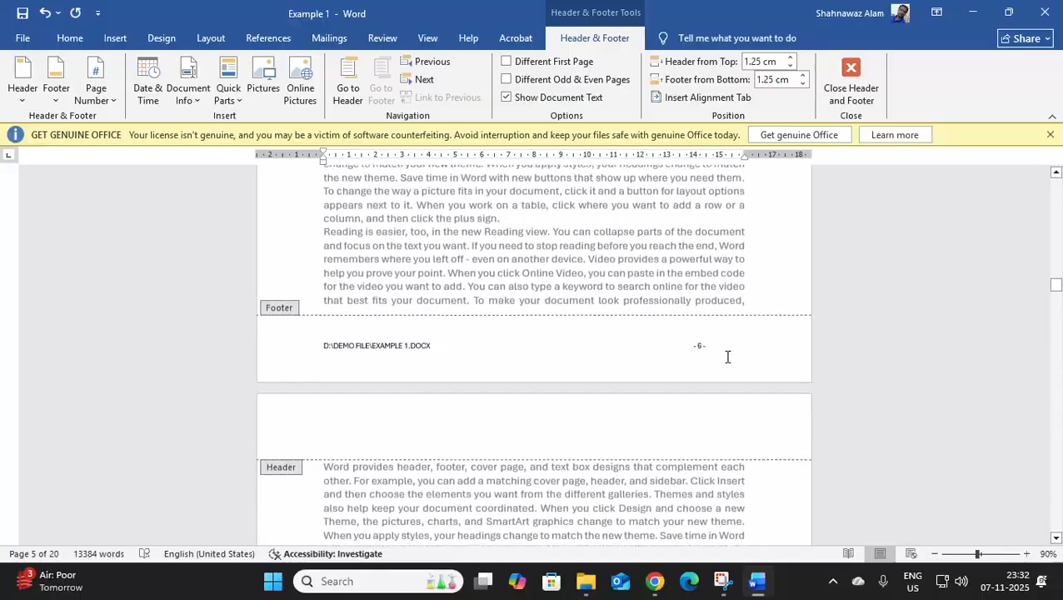
pyautogui.scroll(-3, 729, 354)
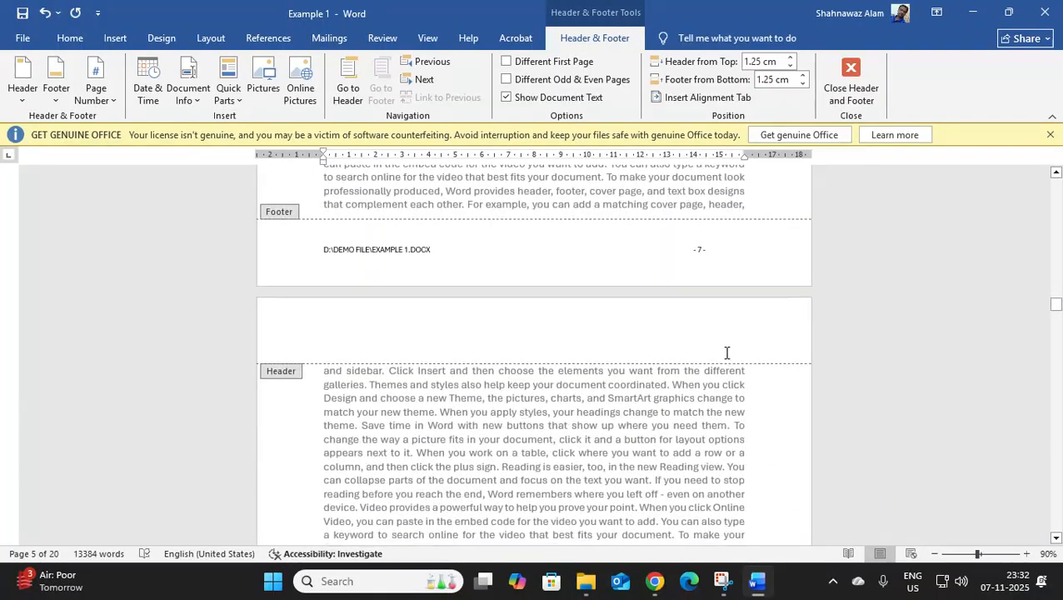
pyautogui.scroll(-20, 729, 354)
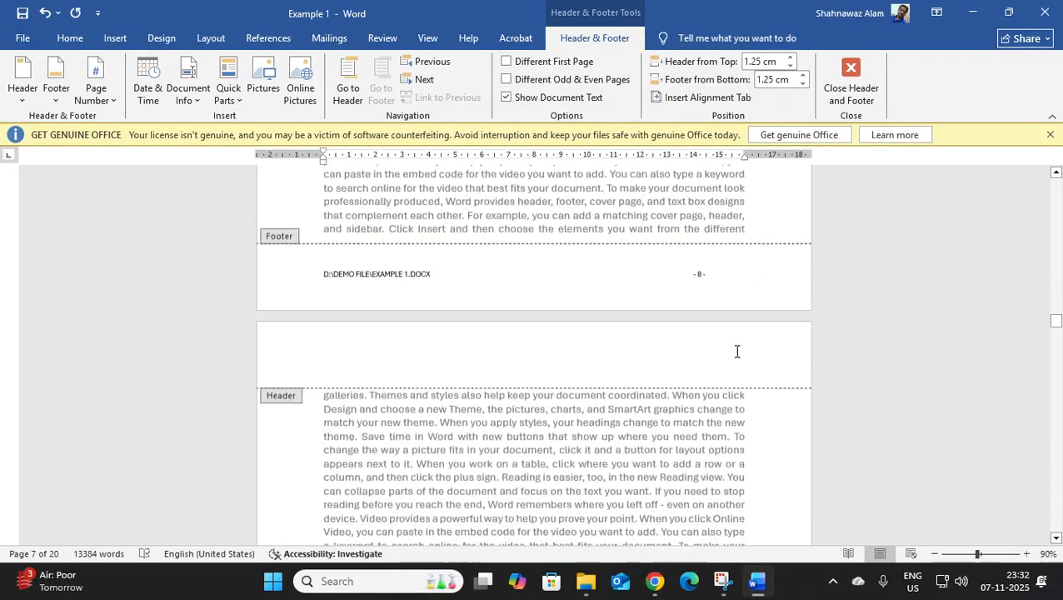
pyautogui.scroll(-10, 738, 350)
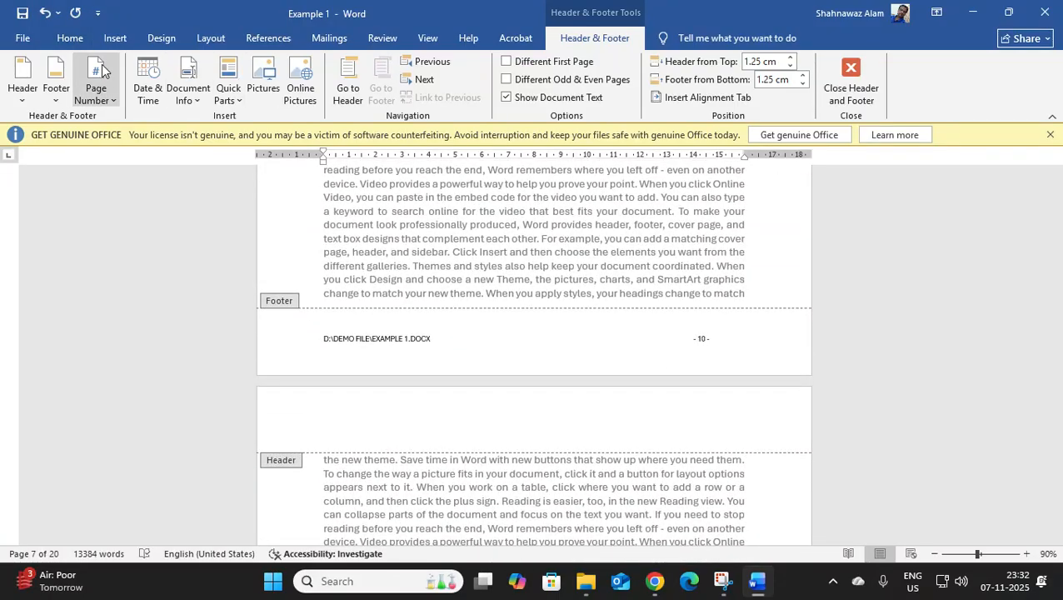
# Leave the footer and reduce the document's bottom margin so the body text runs down to just above the footer line.
pyautogui.click(83, 44)
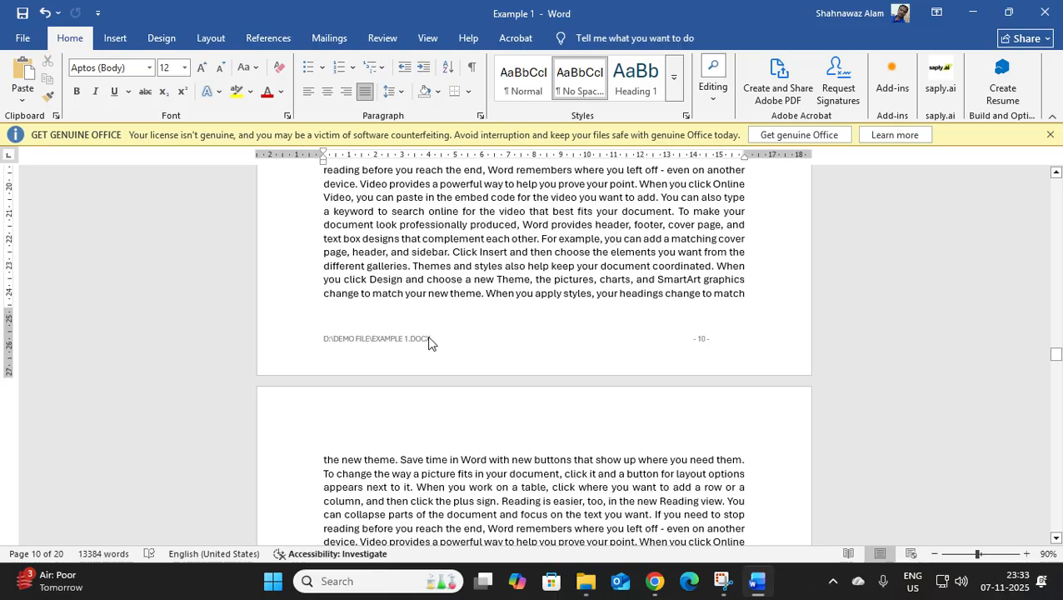
pyautogui.doubleClick(10, 313)
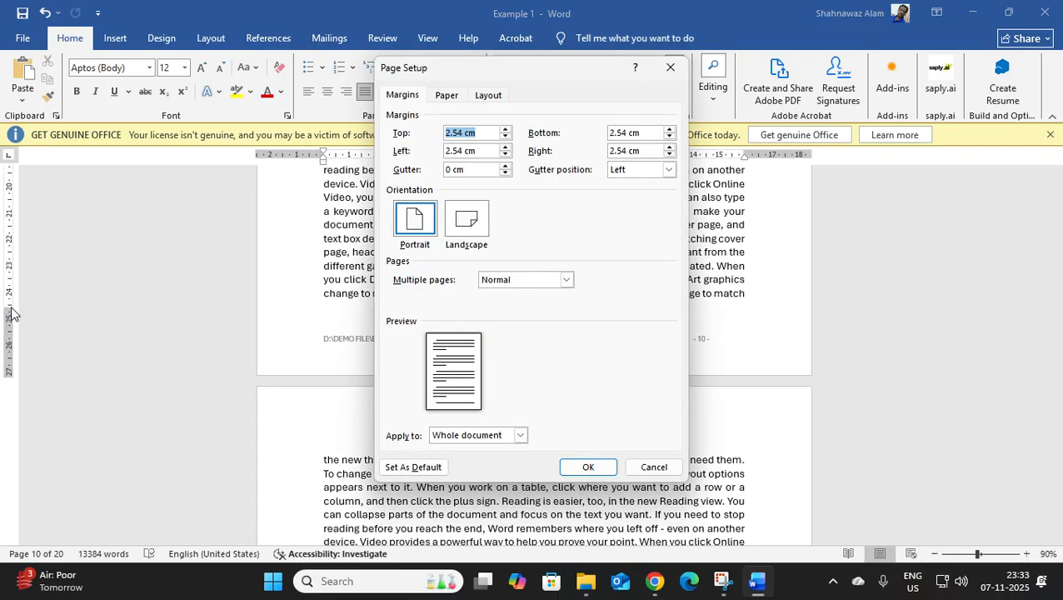
pyautogui.click(671, 68)
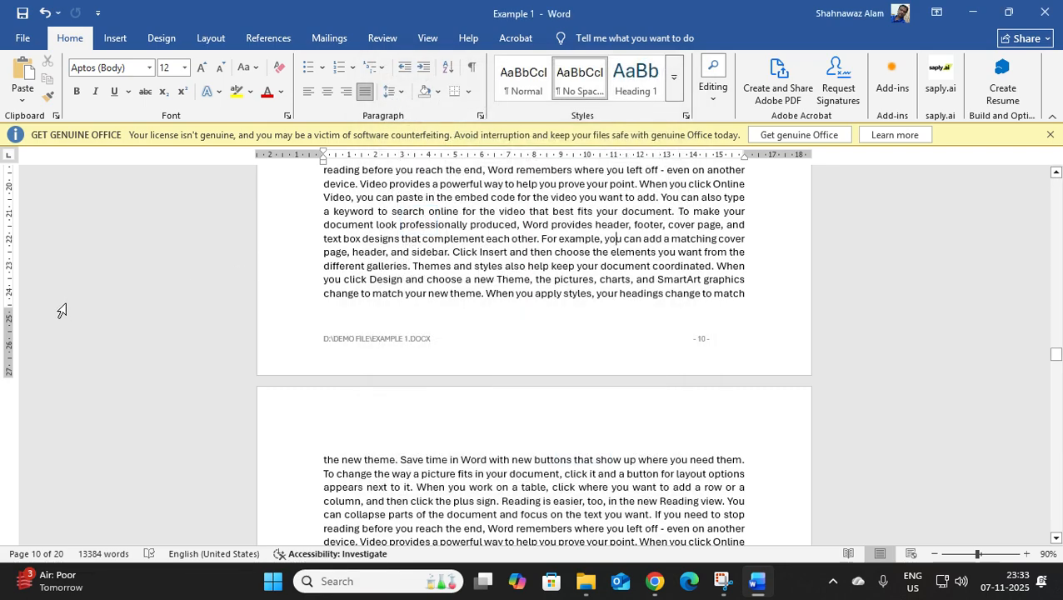
pyautogui.moveTo(11, 308); pyautogui.dragTo(19, 343)
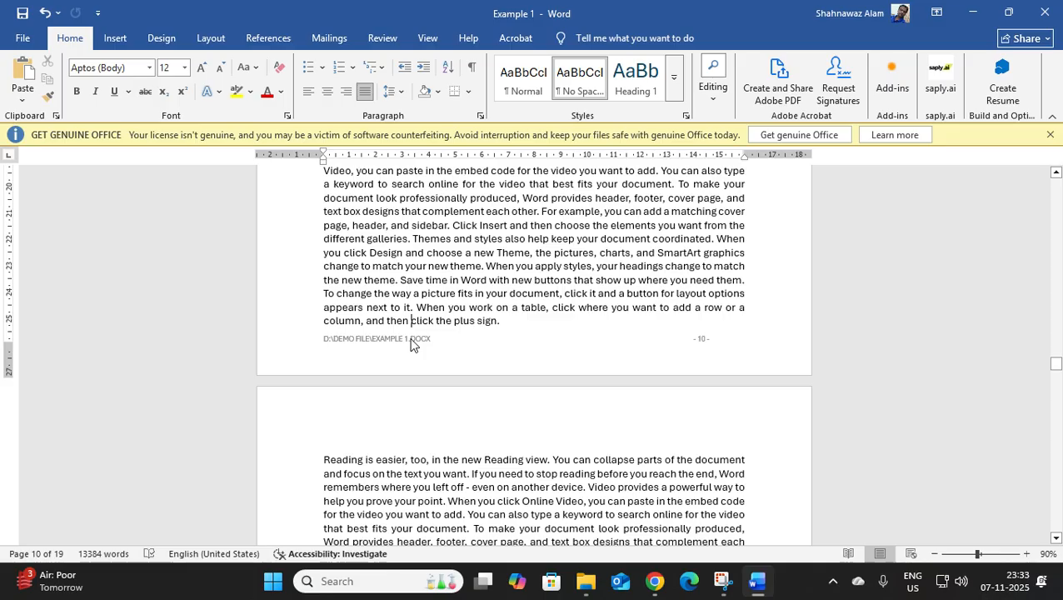
# Lower the footer toward the page's bottom edge and extend the body text down to just above it.
pyautogui.doubleClick(428, 337)
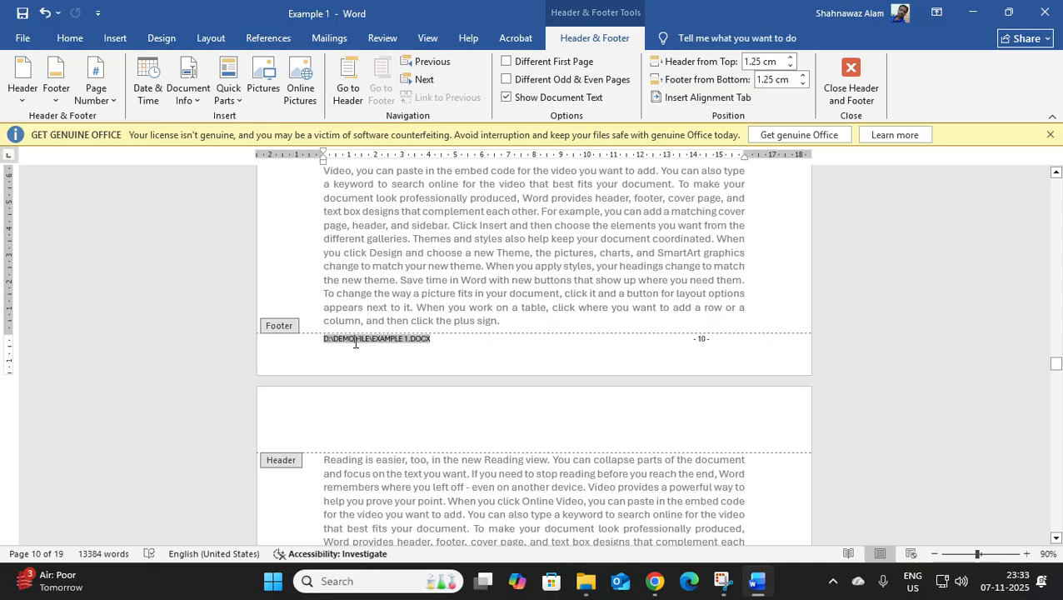
pyautogui.doubleClick(10, 335)
pyautogui.press('Escape')
pyautogui.moveTo(11, 337); pyautogui.dragTo(17, 355)
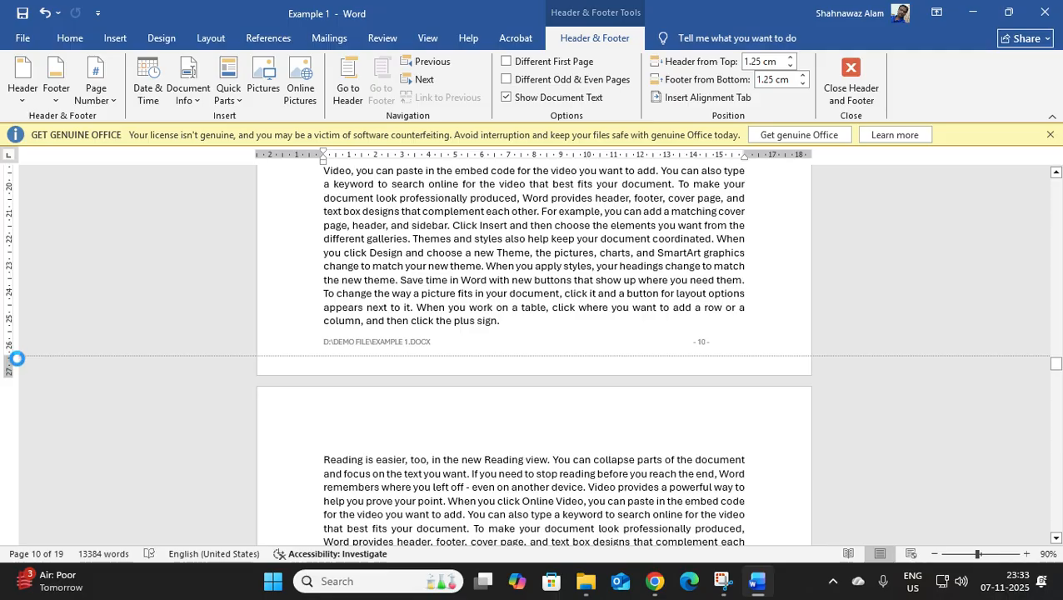
pyautogui.doubleClick(379, 343)
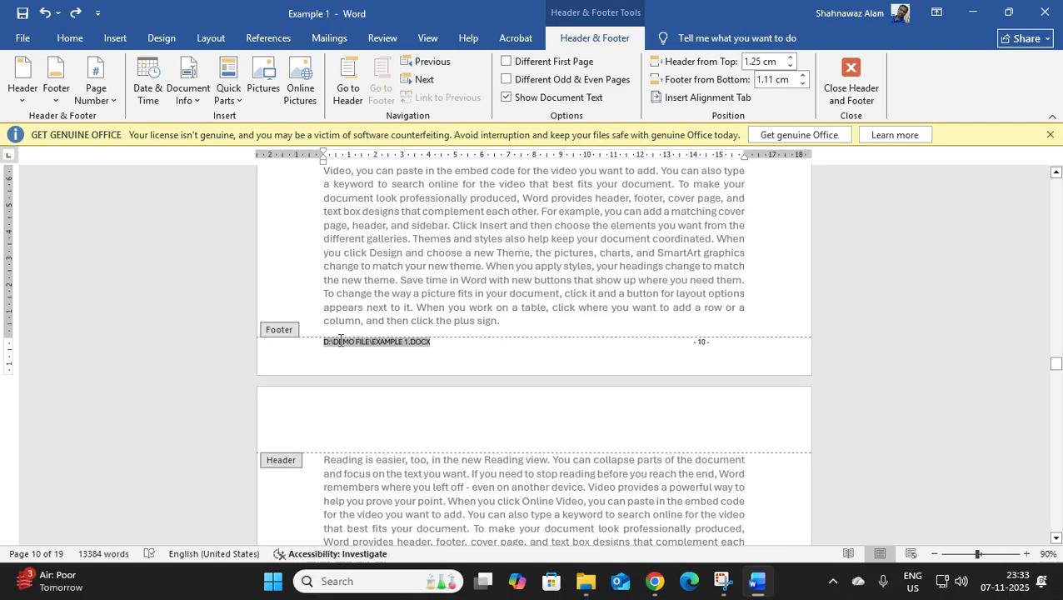
pyautogui.moveTo(9, 337); pyautogui.dragTo(9, 350)
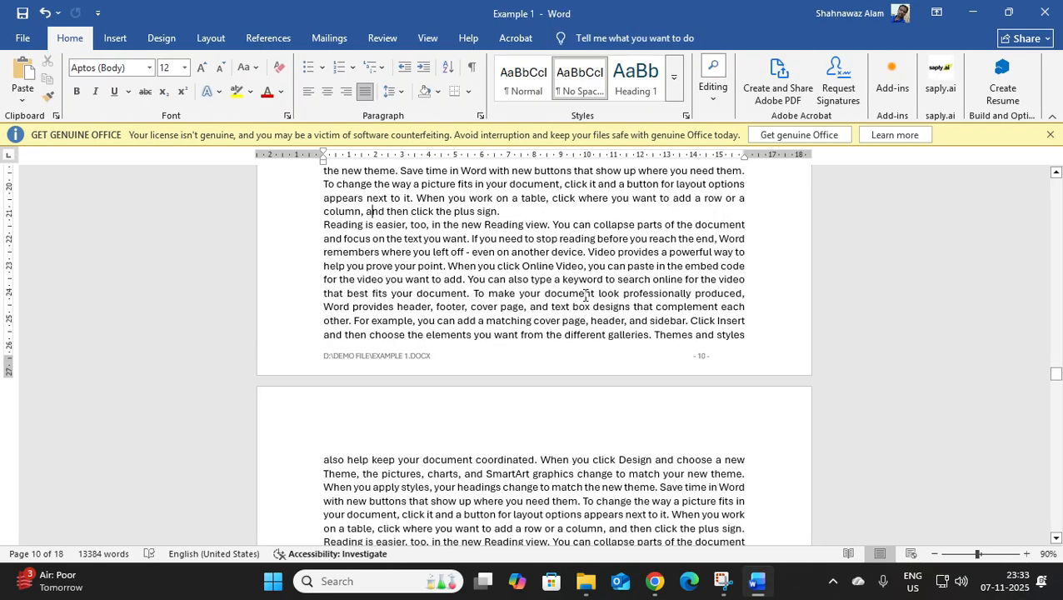
# Look back from page 10 to page 4 and check the footer position and the body text spacing above it.
pyautogui.scroll(16, 553, 305)
pyautogui.scroll(4, 552, 308)
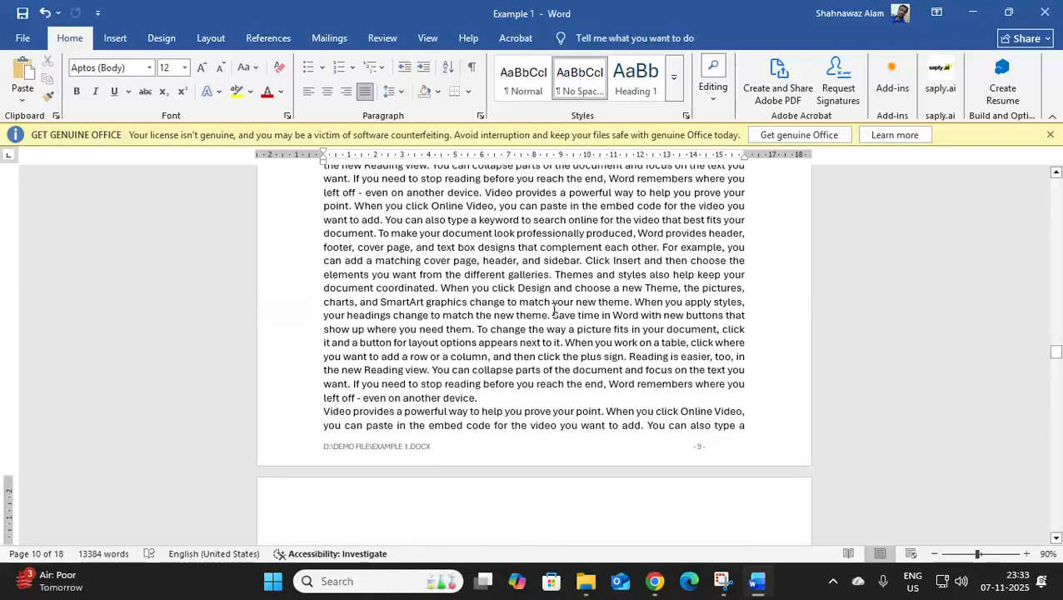
pyautogui.scroll(10, 460, 416)
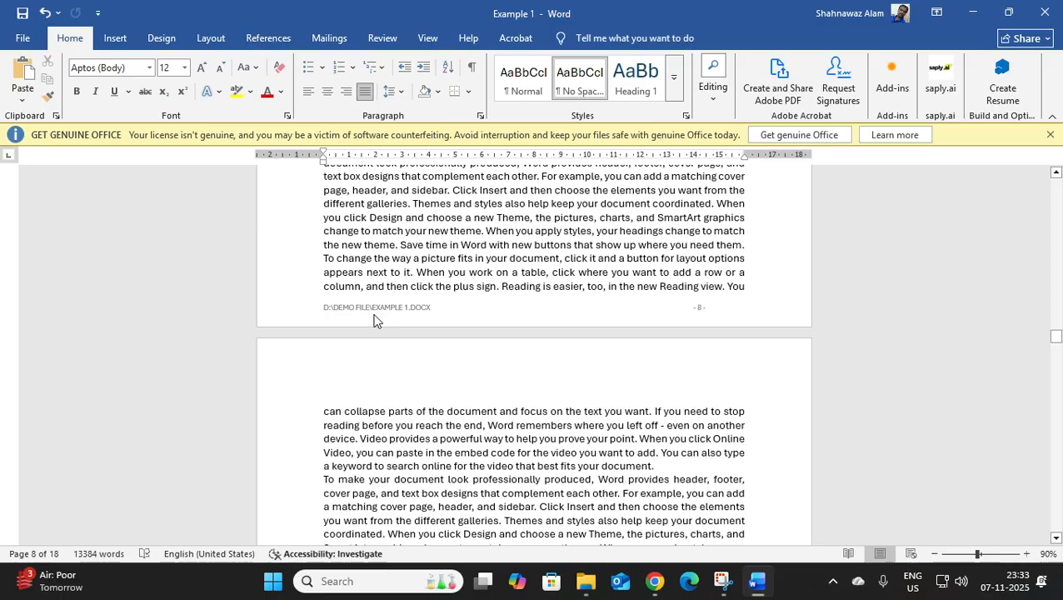
pyautogui.scroll(10, 582, 364)
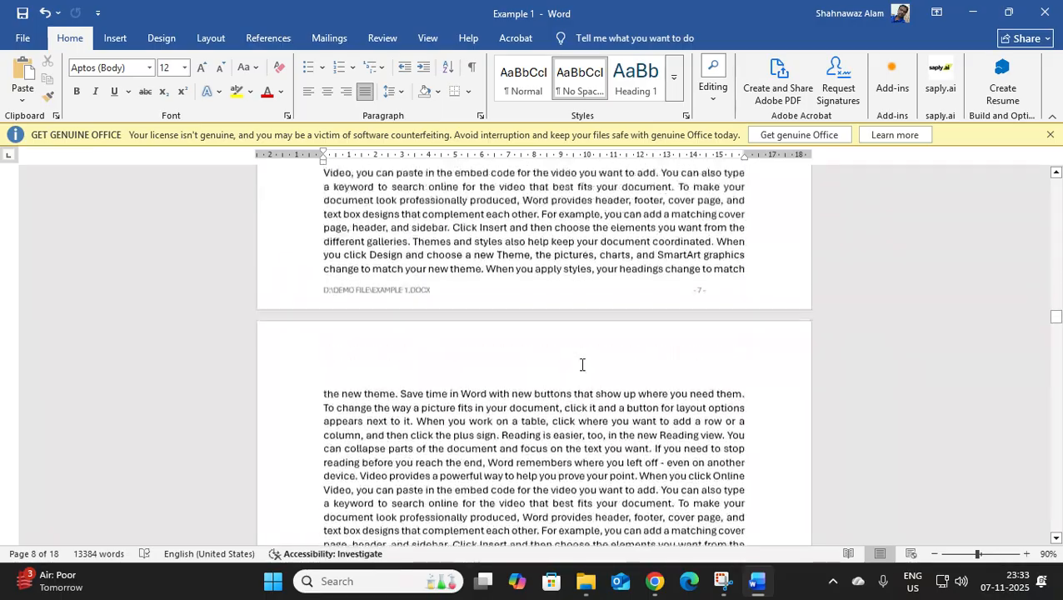
pyautogui.scroll(10, 581, 364)
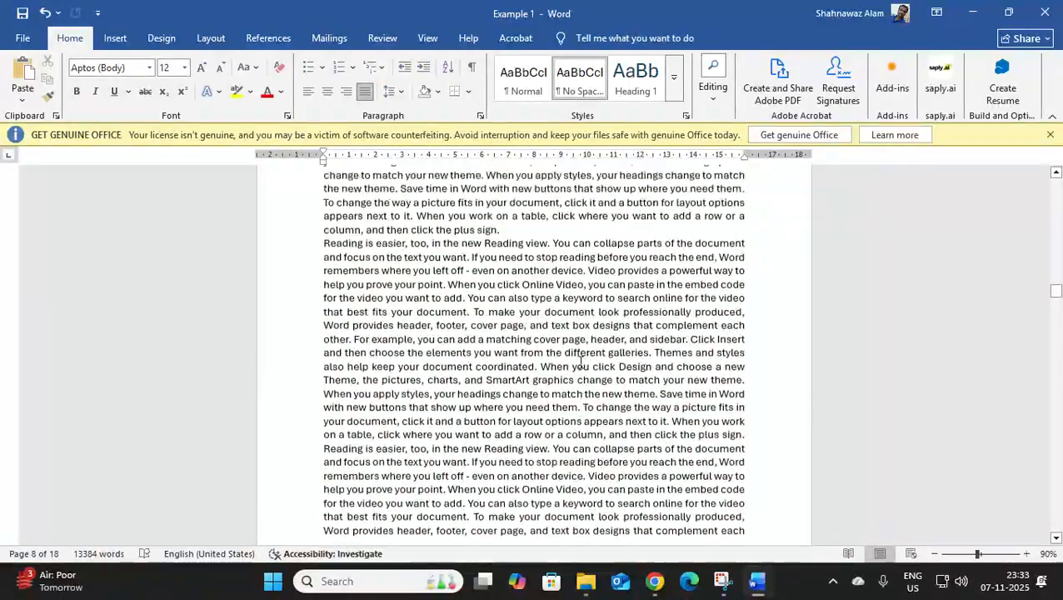
pyautogui.scroll(10, 581, 364)
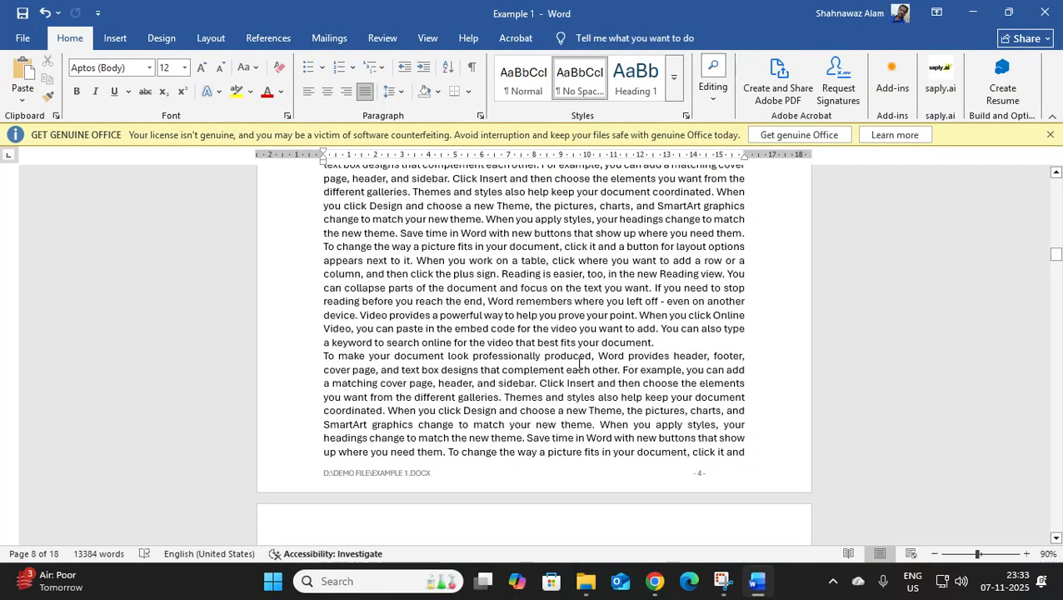
pyautogui.click(526, 300)
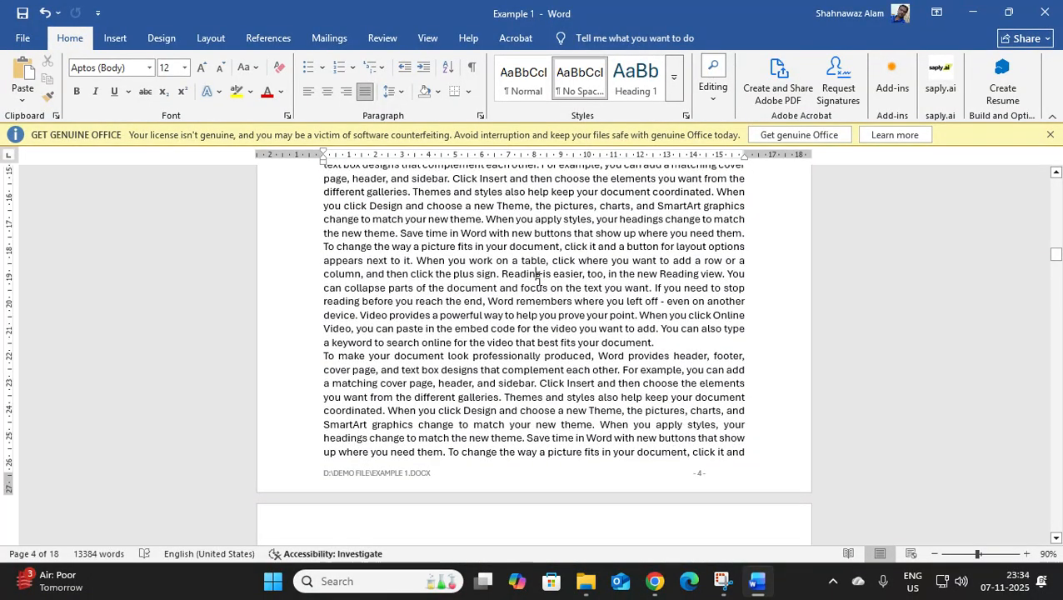